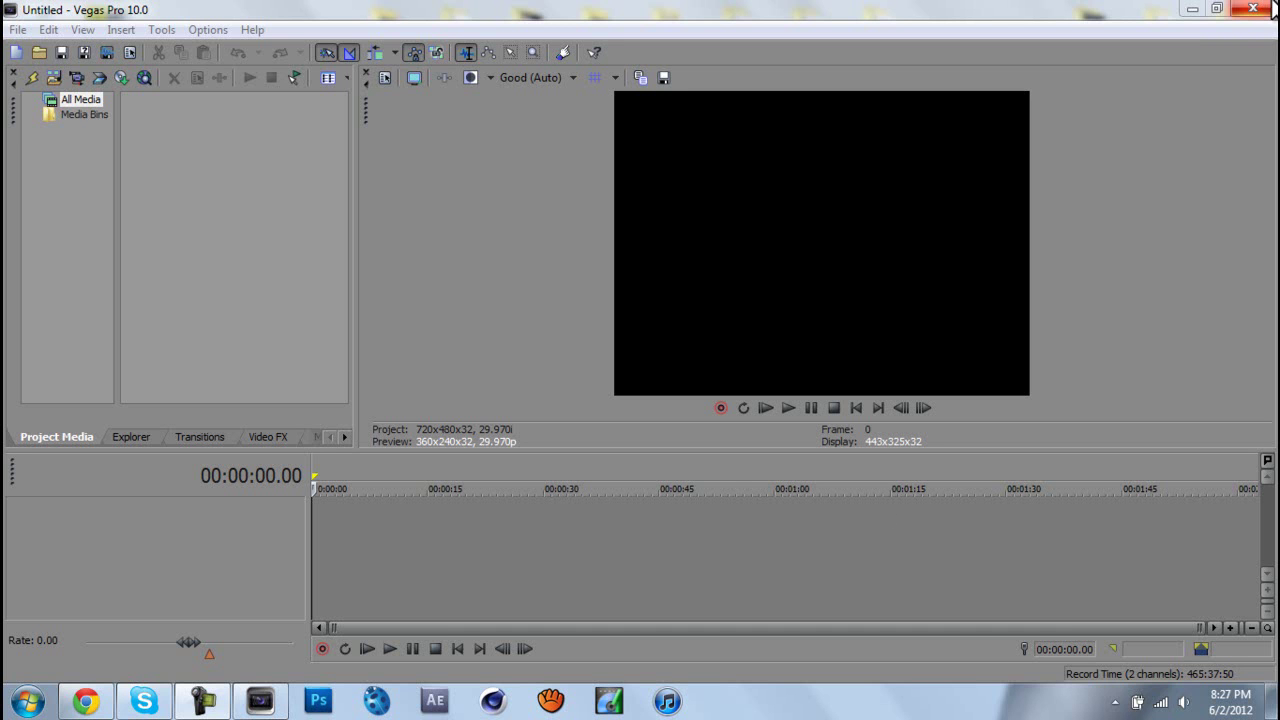
- Drag the 2012_6_2_12_35_7 recording from the HD PVR Clips folder into Vegas Pro
{"action": "left_click", "coordinate": [1194, 8]}
{"action": "double_click", "coordinate": [818, 38]}
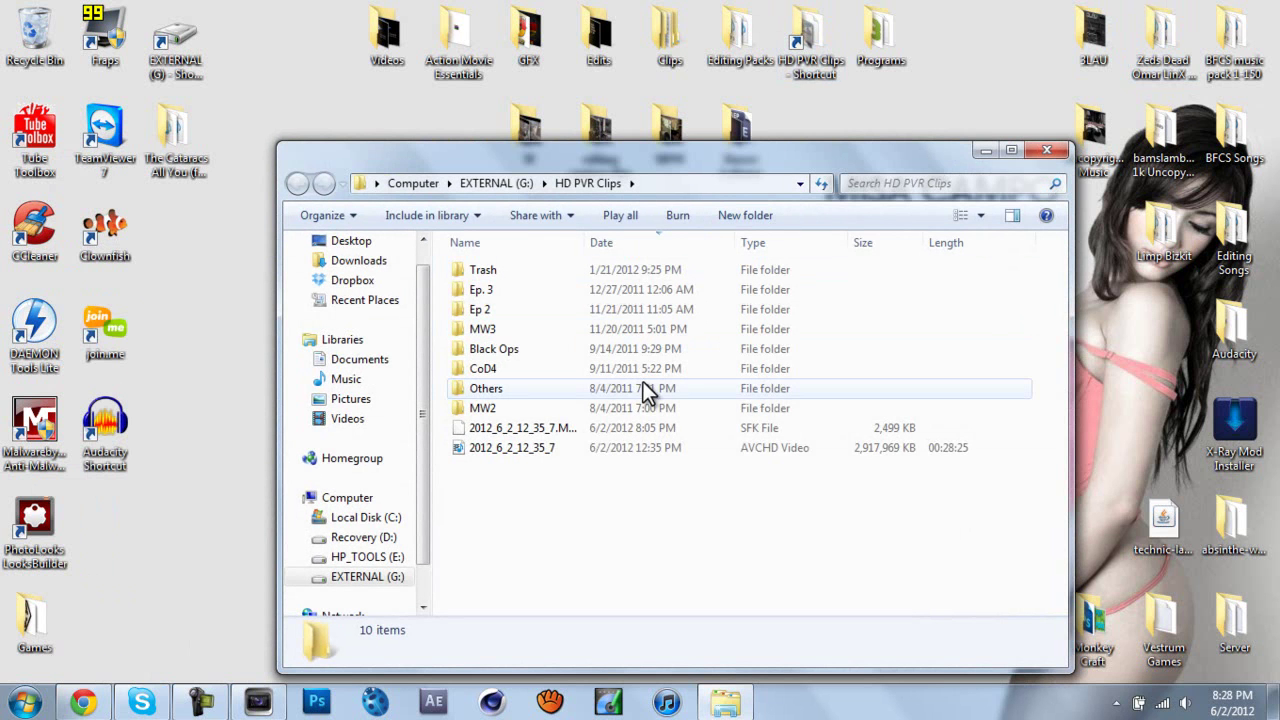
{"action": "double_click", "coordinate": [620, 416]}
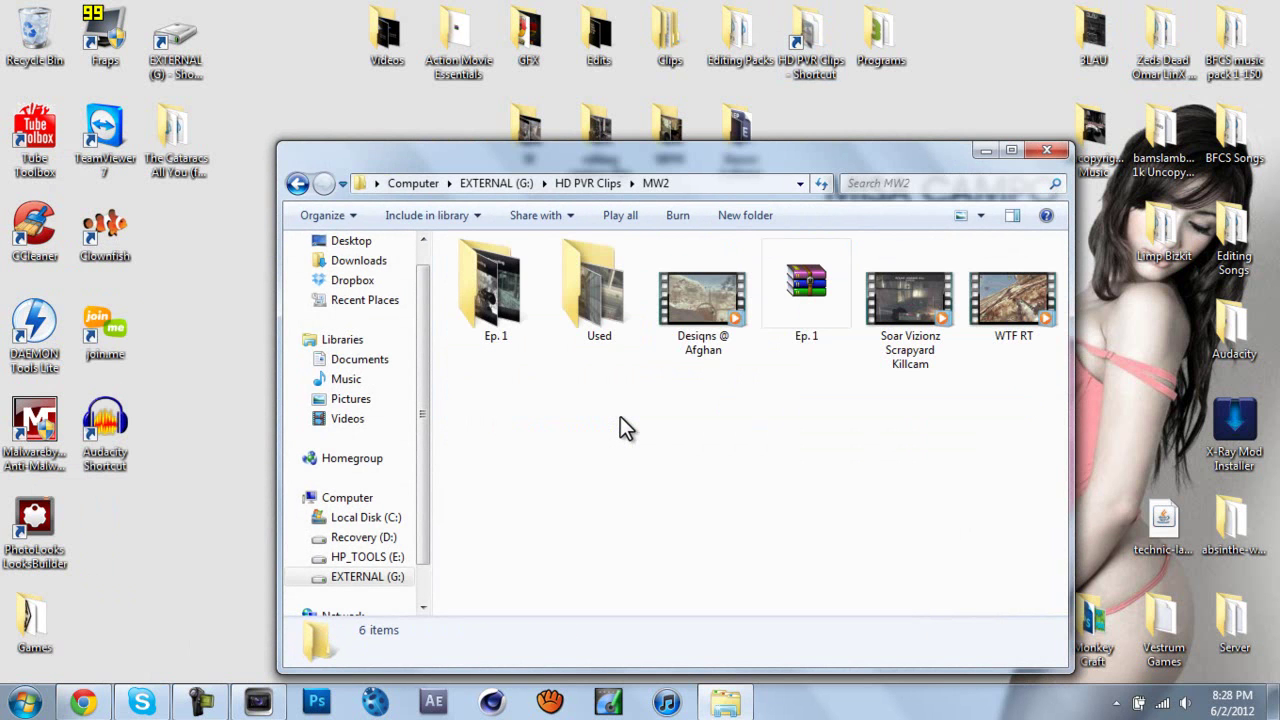
{"action": "key", "text": "BackSpace"}
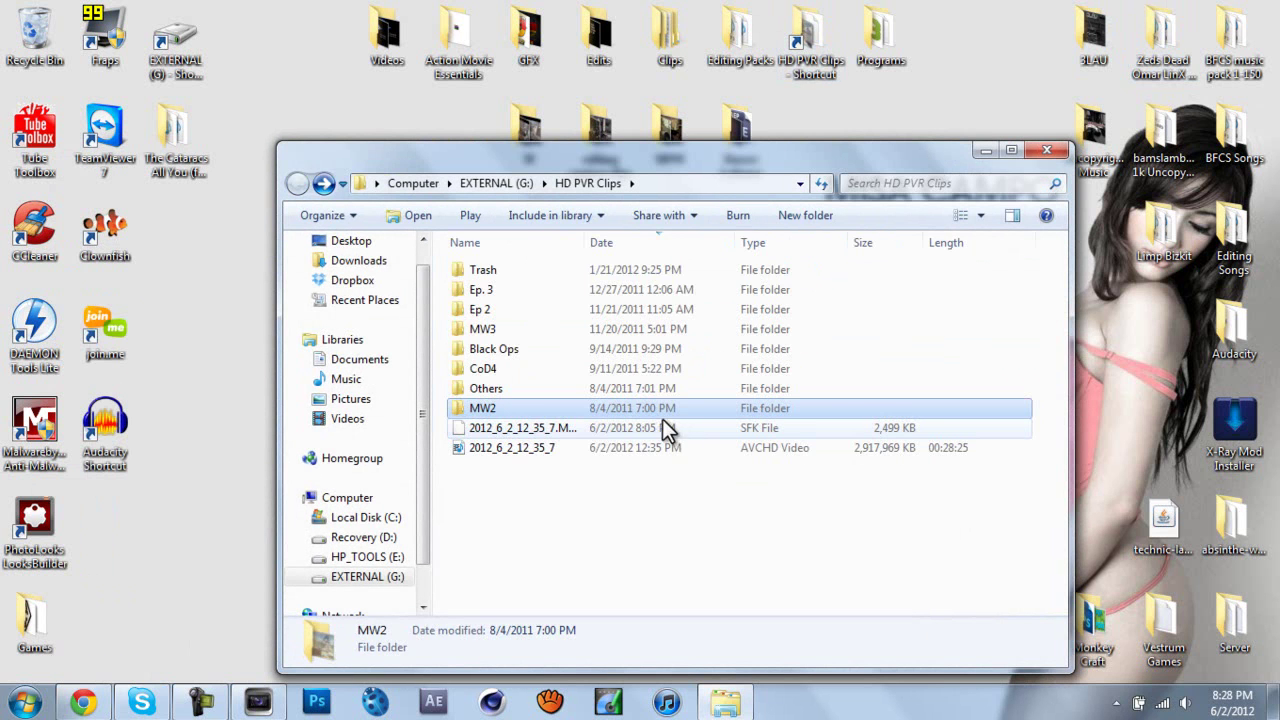
{"action": "left_click", "coordinate": [592, 454]}
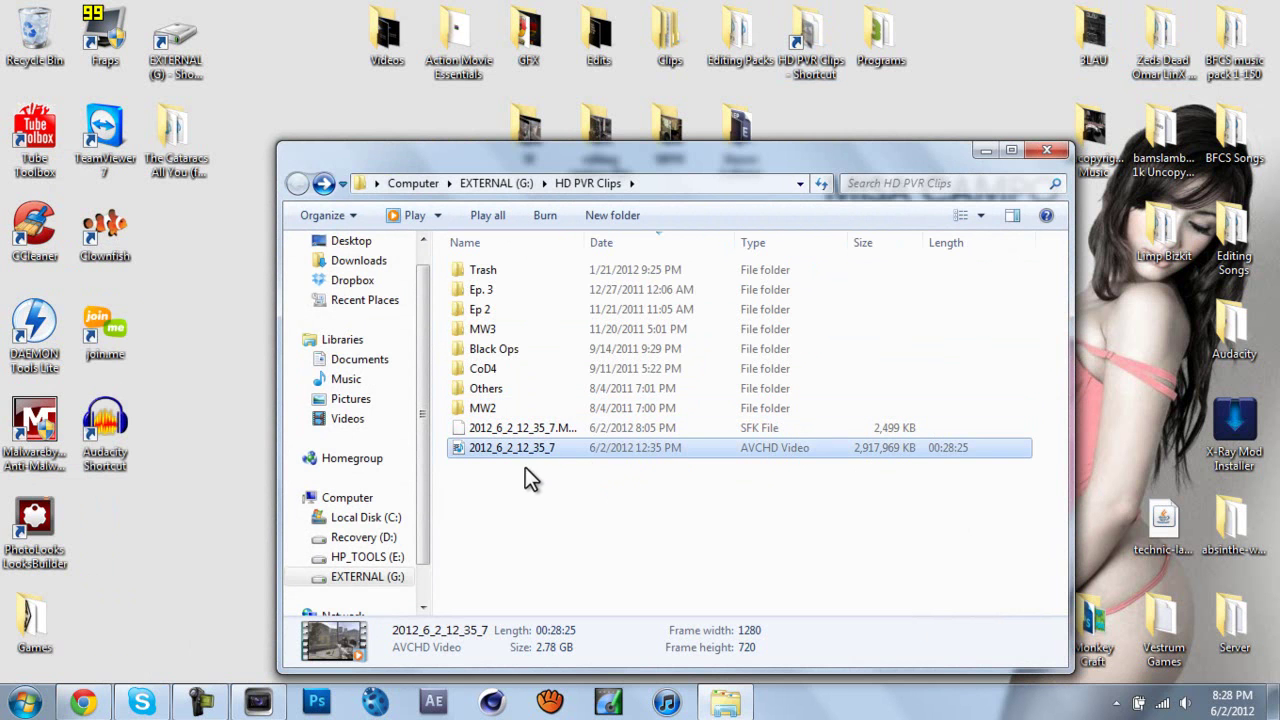
{"action": "left_click_drag", "start_coordinate": [514, 448], "coordinate": [291, 548]}
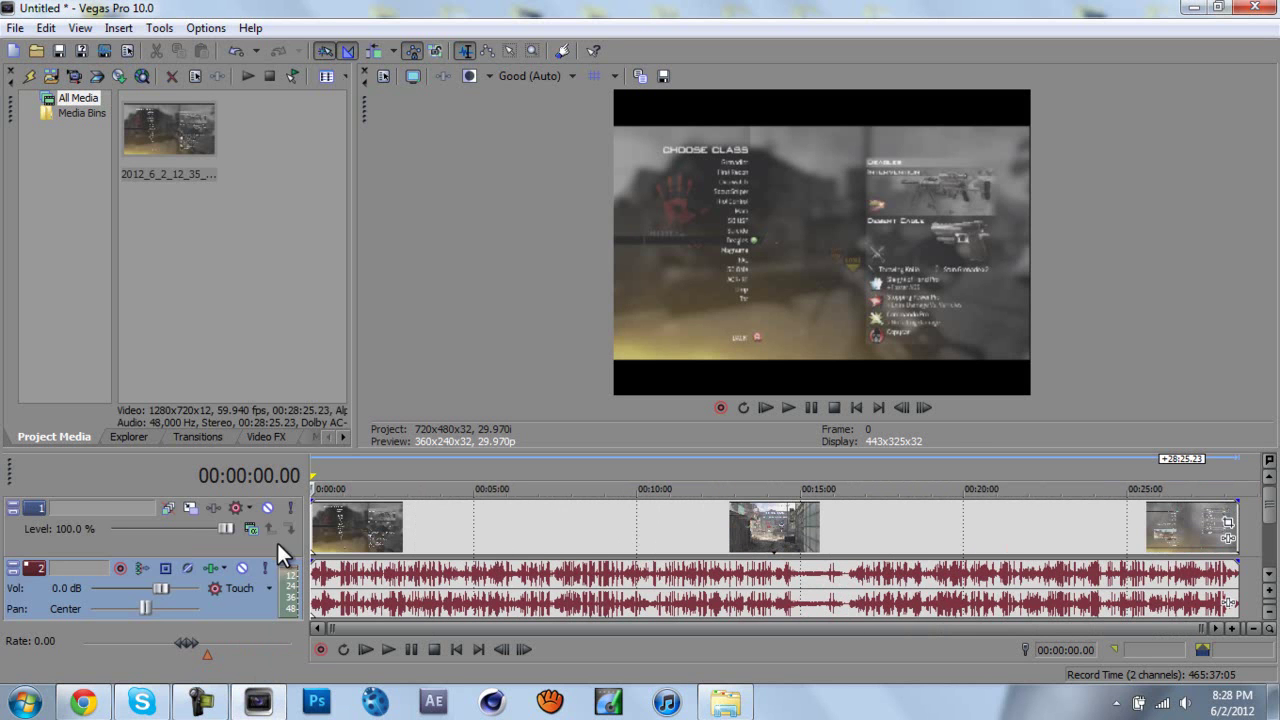
- Place the clip on the timeline and skim ahead to the scoreboard near 00:19:21
{"action": "left_click", "coordinate": [700, 524]}
{"action": "left_click_drag", "start_coordinate": [700, 530], "coordinate": [560, 528]}
{"action": "left_click", "coordinate": [843, 565]}
{"action": "left_click", "coordinate": [988, 568]}
{"action": "left_click", "coordinate": [943, 570]}
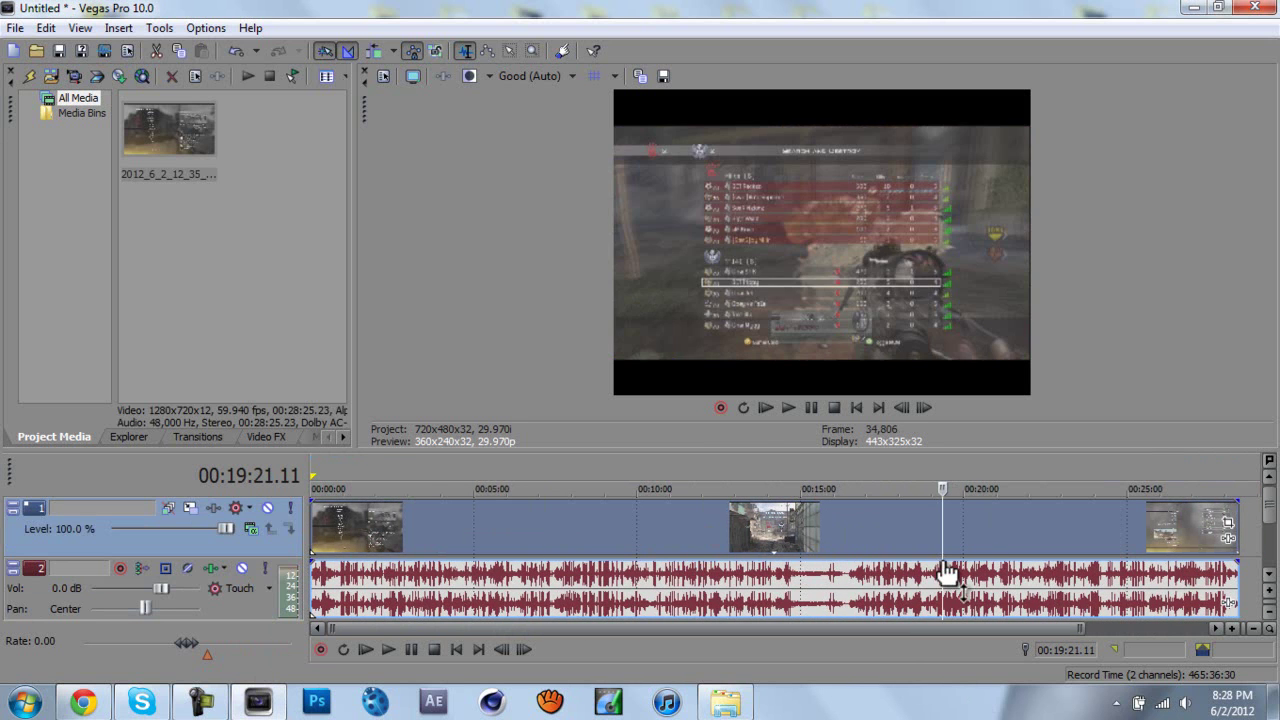
{"action": "left_click", "coordinate": [919, 531]}
- Zoom the timeline and scrub forward from 00:16:45.12 to locate the kill
{"action": "left_click_drag", "start_coordinate": [331, 640], "coordinate": [683, 647]}
{"action": "left_click", "coordinate": [512, 510]}
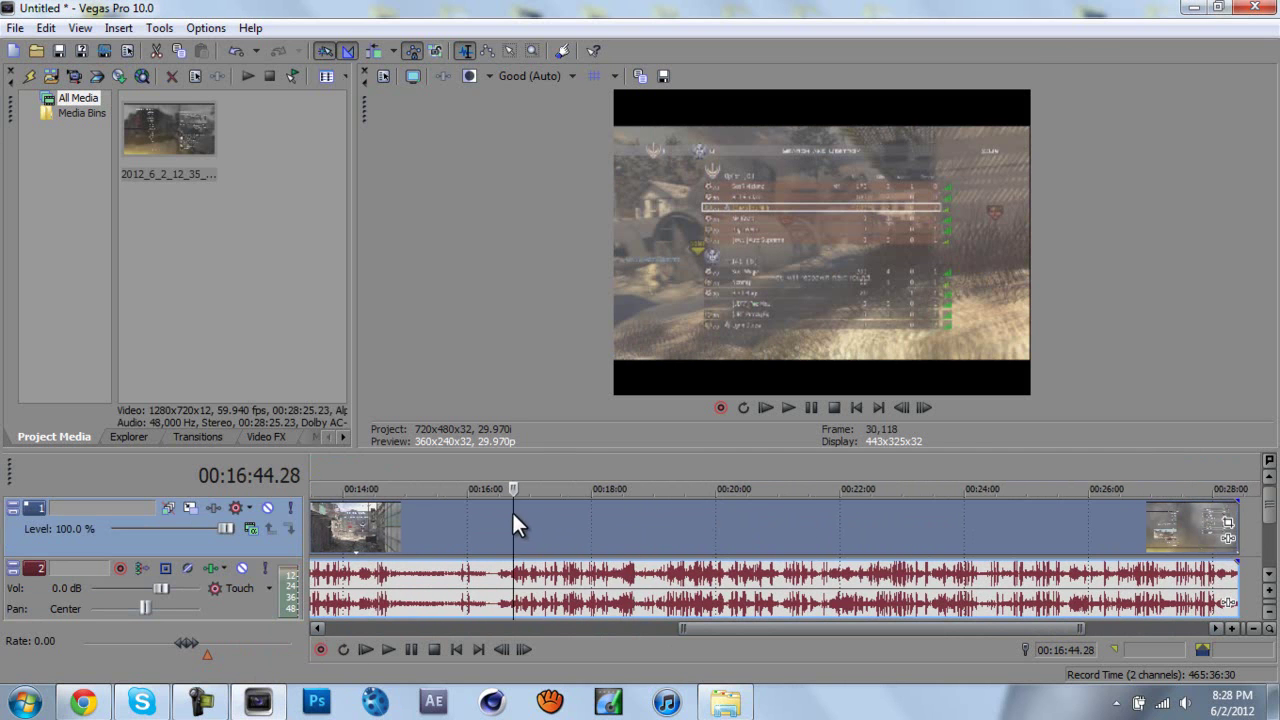
{"action": "left_click", "coordinate": [437, 513]}
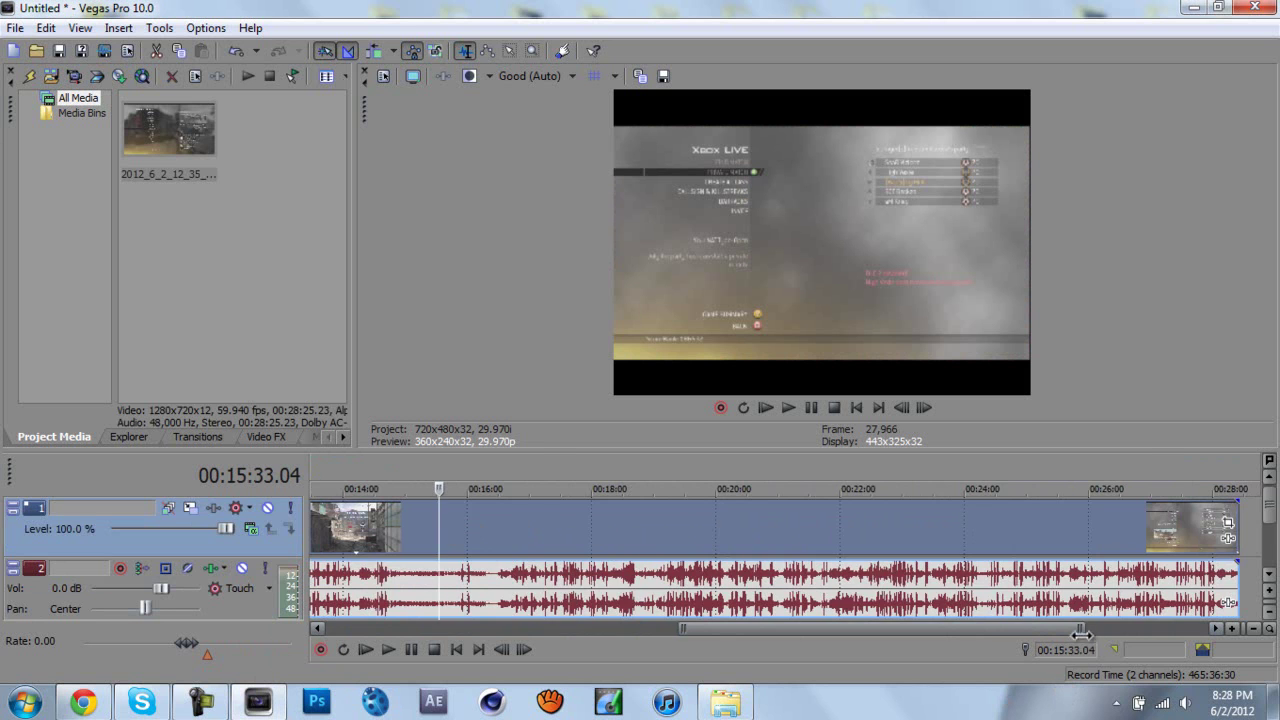
{"action": "left_click_drag", "start_coordinate": [1081, 648], "coordinate": [840, 648]}
{"action": "left_click_drag", "start_coordinate": [684, 630], "coordinate": [740, 641]}
{"action": "left_click", "coordinate": [614, 533]}
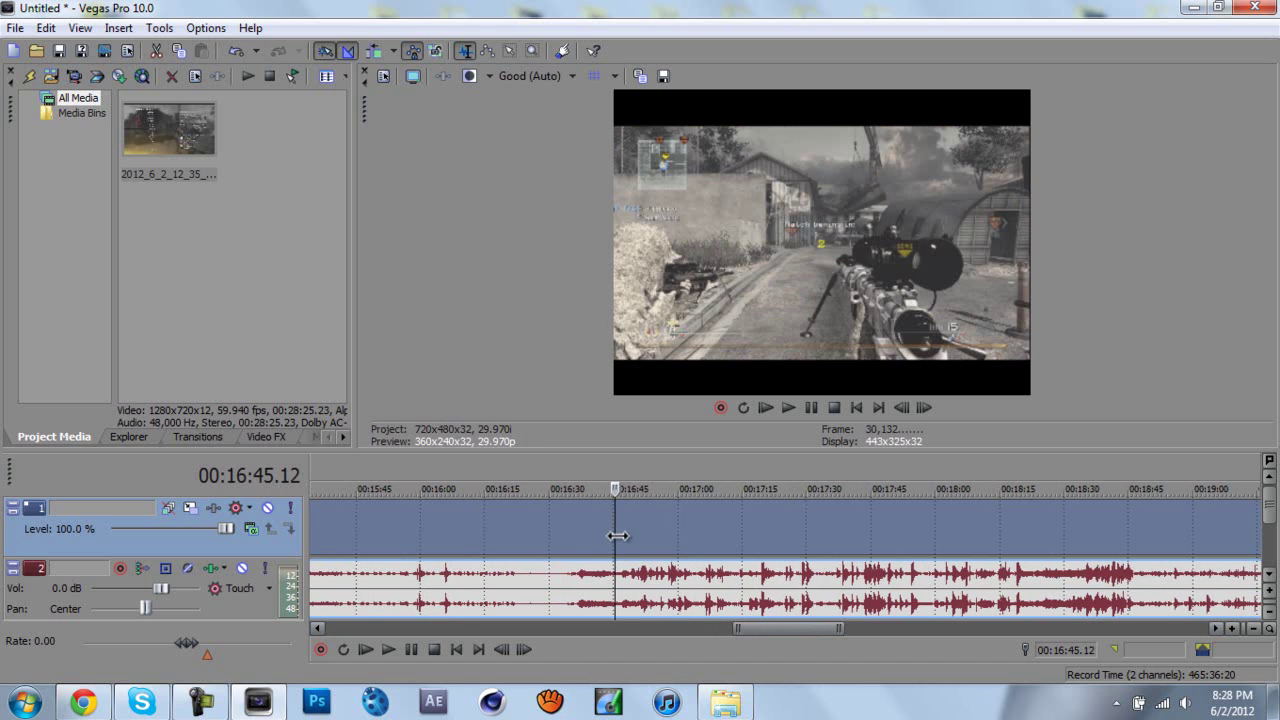
{"action": "left_click_drag", "start_coordinate": [614, 545], "coordinate": [924, 598]}
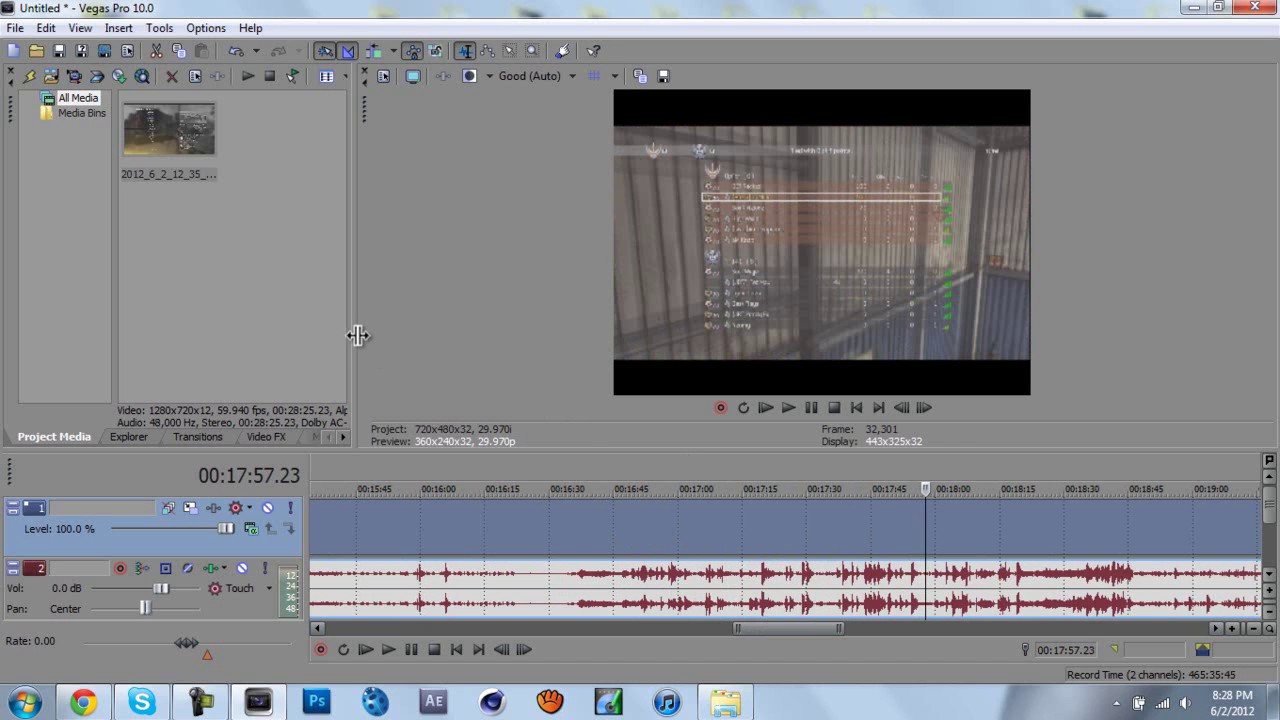
- Enlarge the video preview pane and set preview quality to Best (Full)
{"action": "left_click_drag", "start_coordinate": [354, 334], "coordinate": [364, 380]}
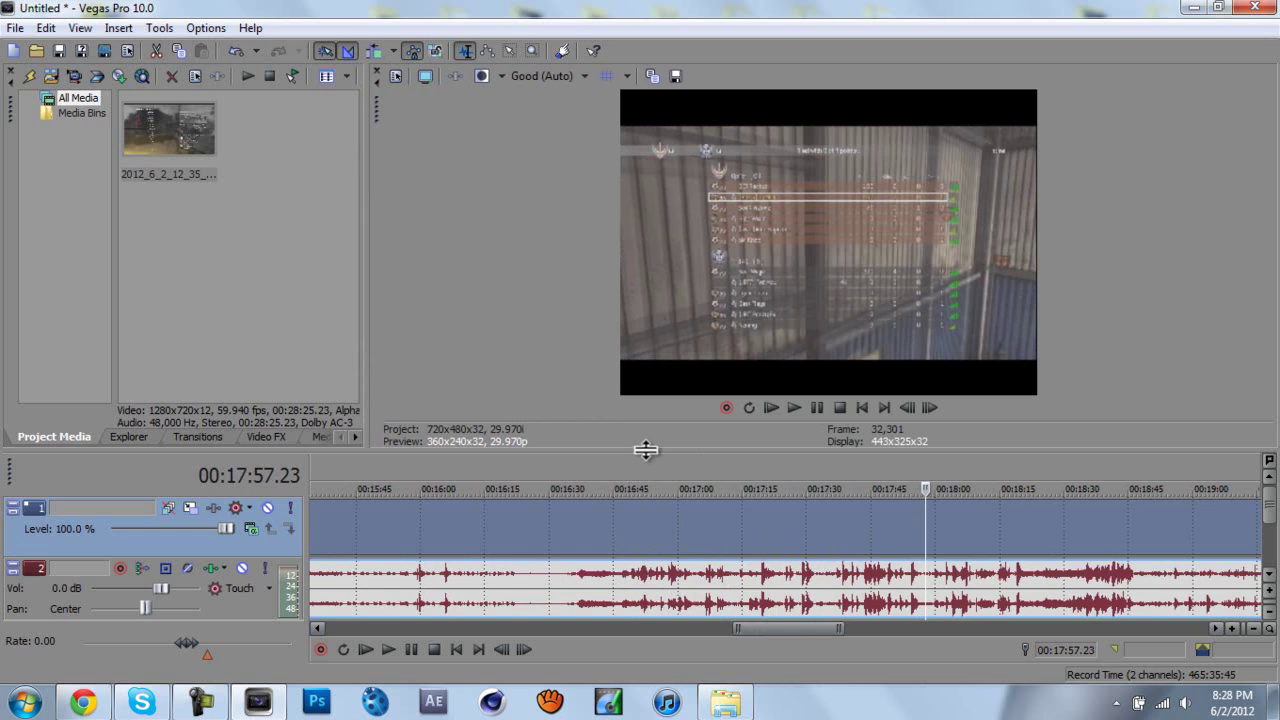
{"action": "left_click_drag", "start_coordinate": [646, 450], "coordinate": [670, 460]}
{"action": "left_click", "coordinate": [545, 78]}
{"action": "mouse_move", "coordinate": [557, 157]}
{"action": "left_click", "coordinate": [637, 174]}
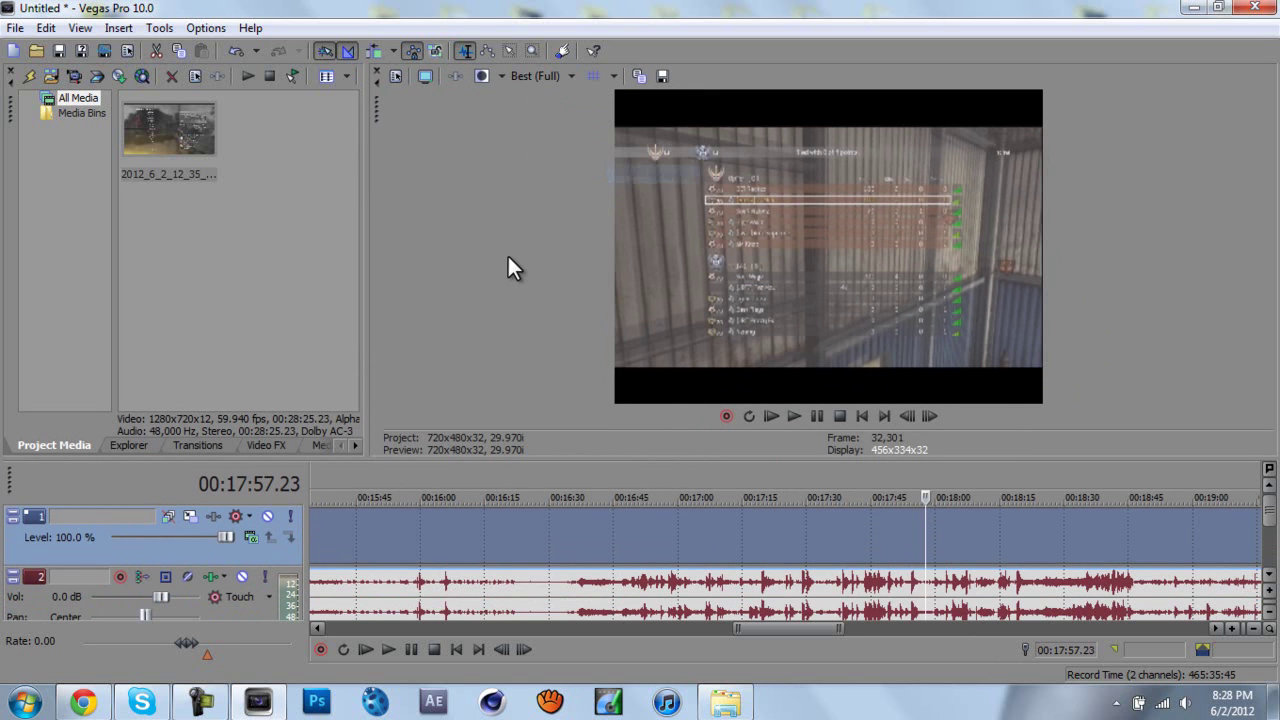
- Switch preview quality back to Draft (Auto) and scrub forward to about 00:18:11
{"action": "left_click", "coordinate": [545, 78]}
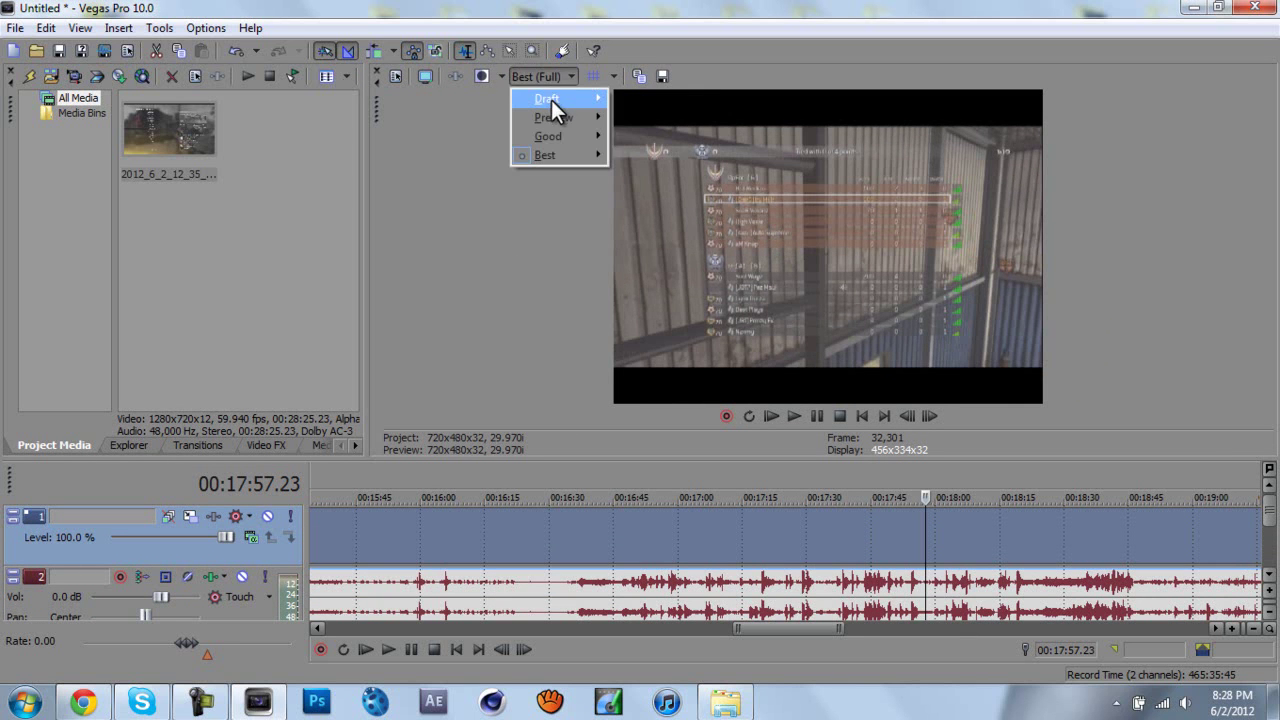
{"action": "mouse_move", "coordinate": [604, 104]}
{"action": "left_click", "coordinate": [655, 103]}
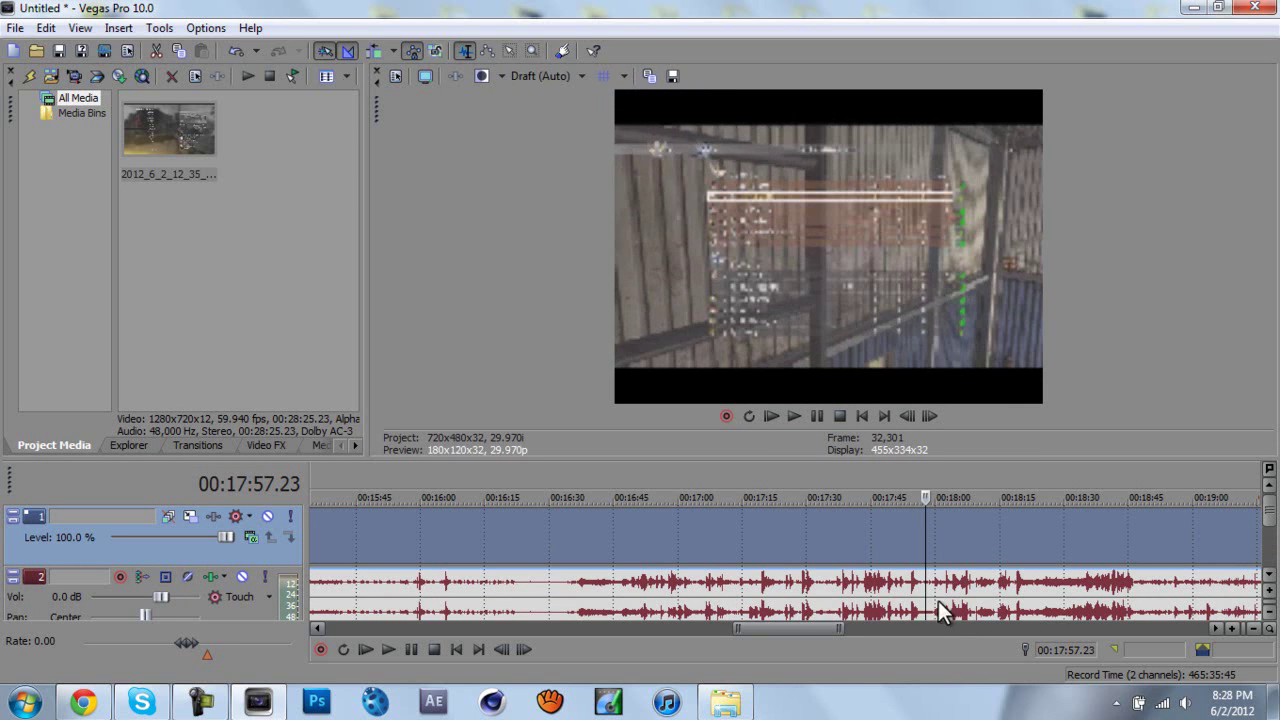
{"action": "left_click_drag", "start_coordinate": [826, 627], "coordinate": [845, 628]}
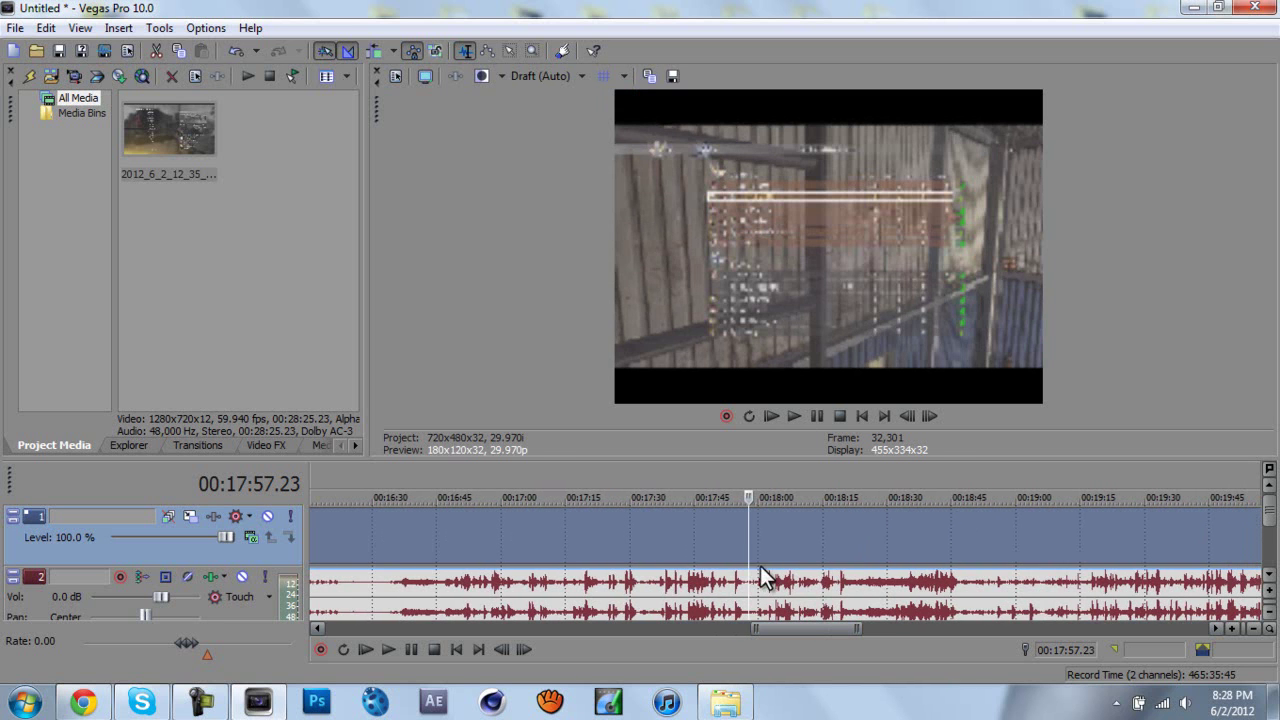
{"action": "left_click_drag", "start_coordinate": [754, 553], "coordinate": [808, 578]}
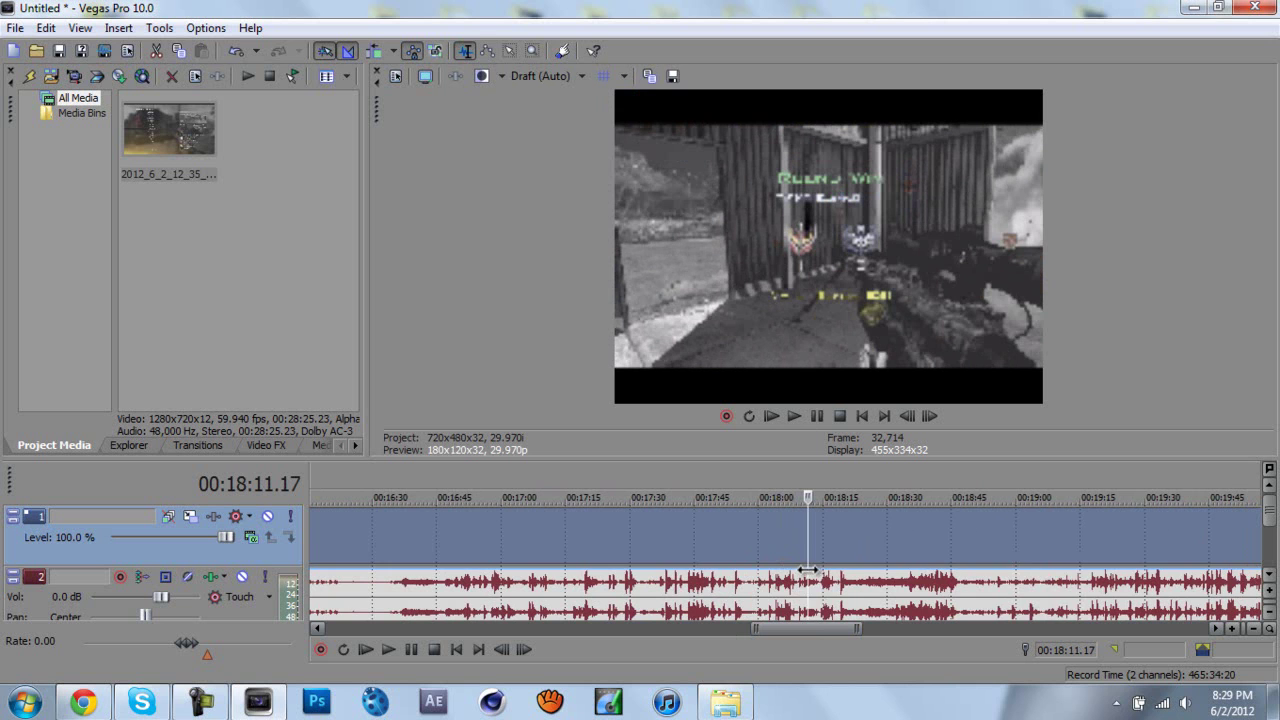
- Remove the footage before the kill cam start
{"action": "left_click", "coordinate": [724, 557]}
{"action": "key", "text": "ctrl+z"}
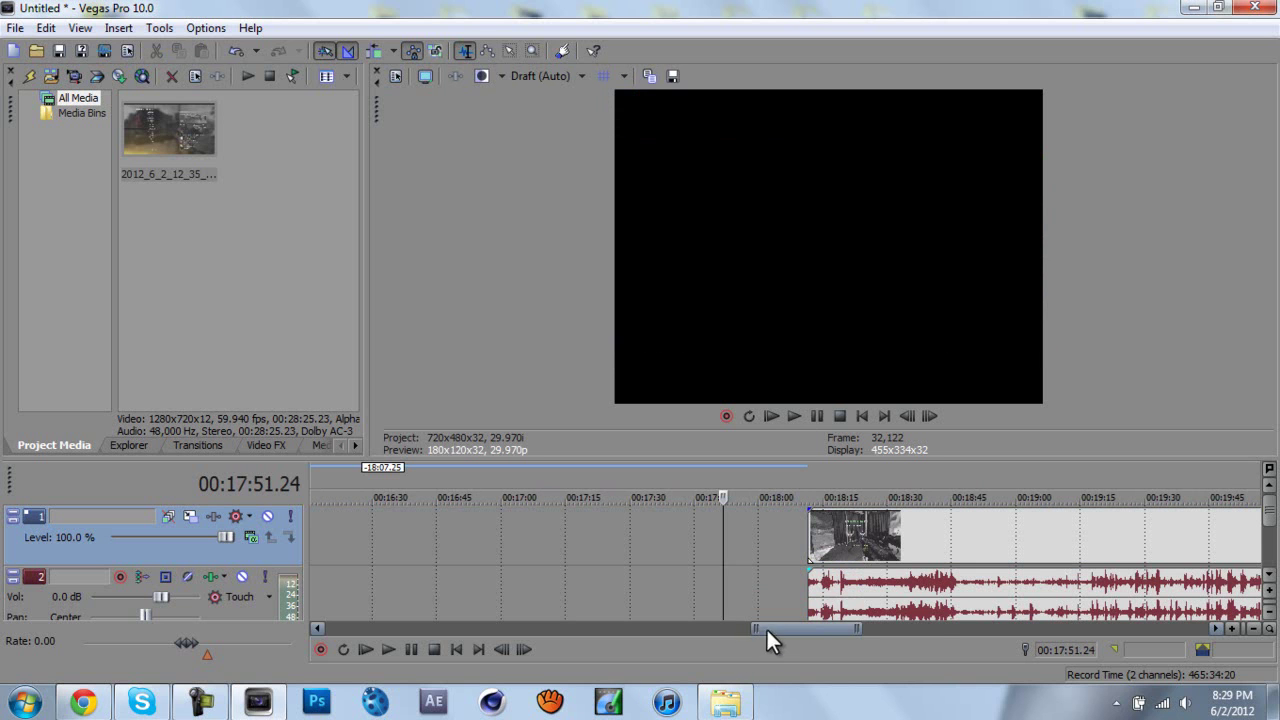
{"action": "left_click_drag", "start_coordinate": [757, 629], "coordinate": [790, 629]}
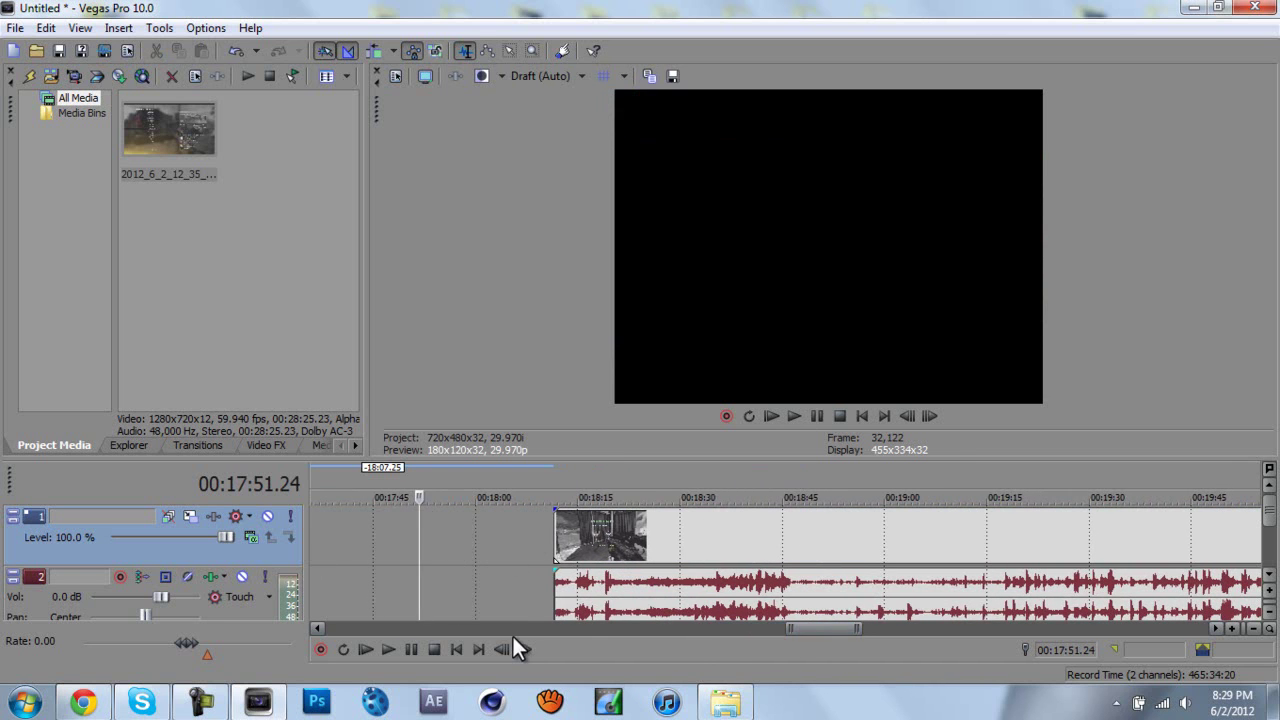
- Split the clip at 00:18:24.18 and delete the footage after the kill cam
{"action": "left_click", "coordinate": [630, 547]}
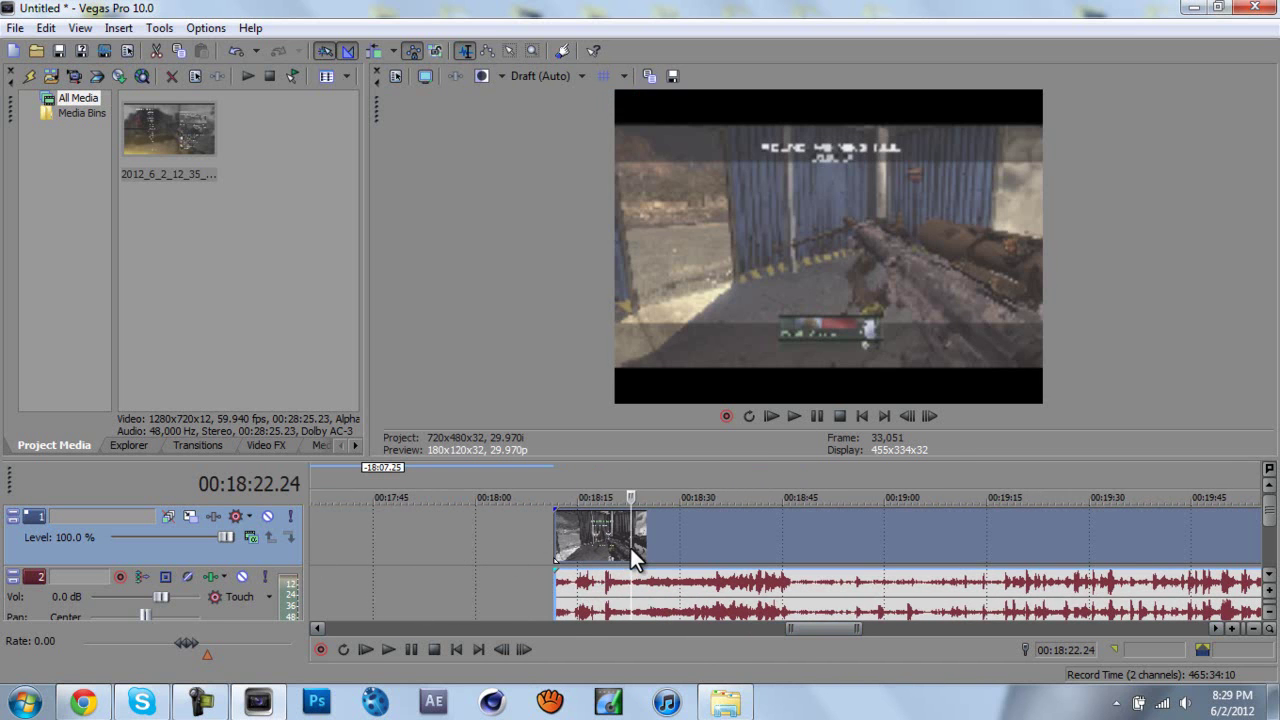
{"action": "left_click_drag", "start_coordinate": [630, 545], "coordinate": [643, 549]}
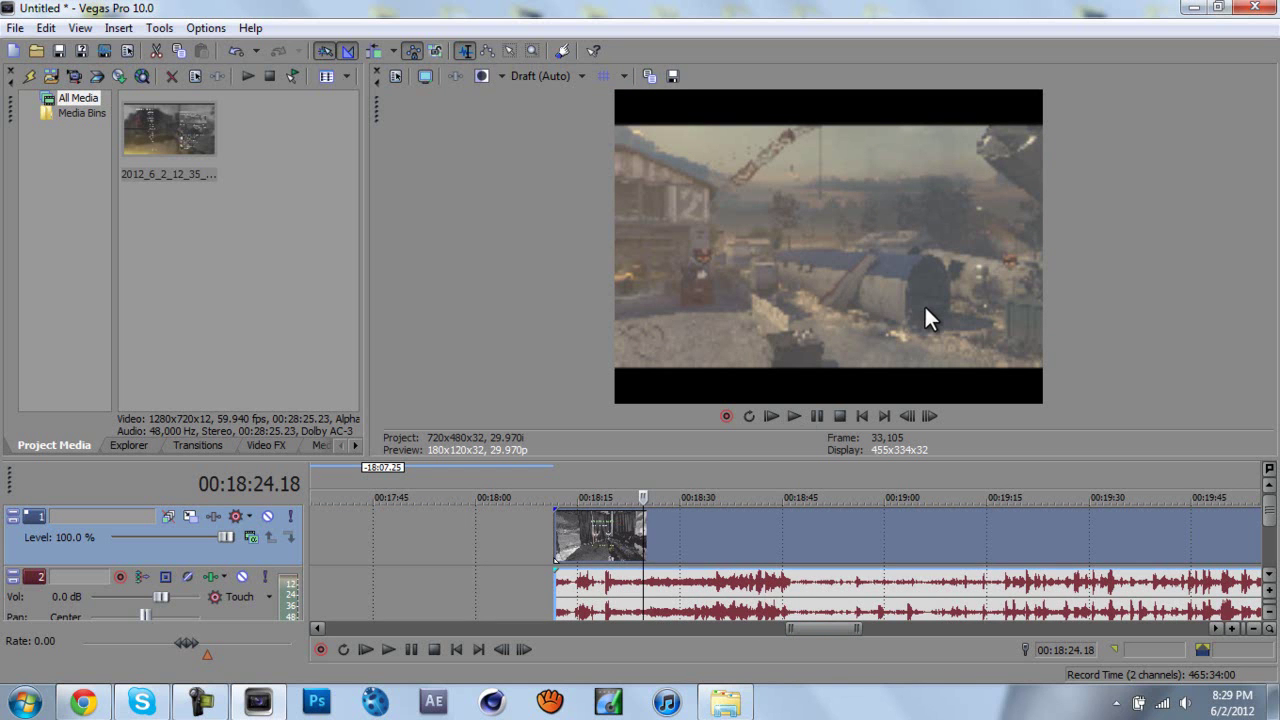
{"action": "mouse_move", "coordinate": [638, 541]}
{"action": "left_mouse_down"}
{"action": "mouse_move", "coordinate": [660, 547]}
{"action": "mouse_move", "coordinate": [644, 549]}
{"action": "left_mouse_up"}
{"action": "left_click", "coordinate": [800, 604]}
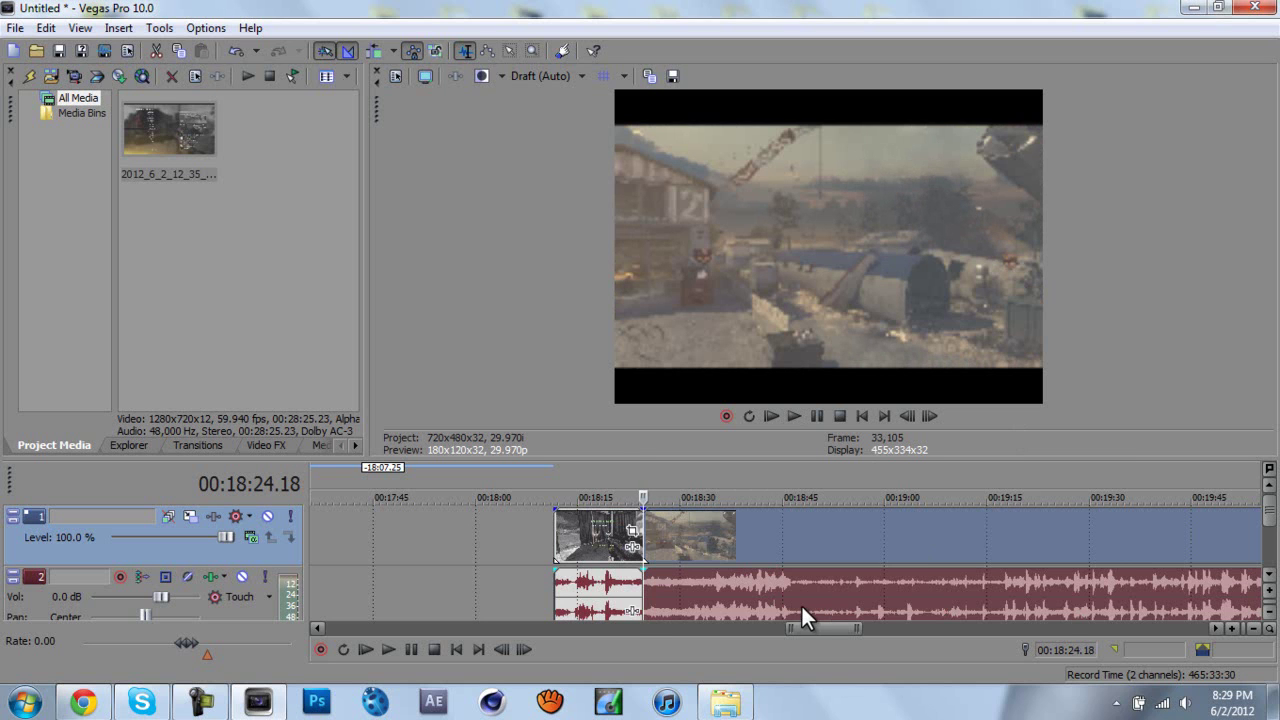
{"action": "key", "text": "Delete"}
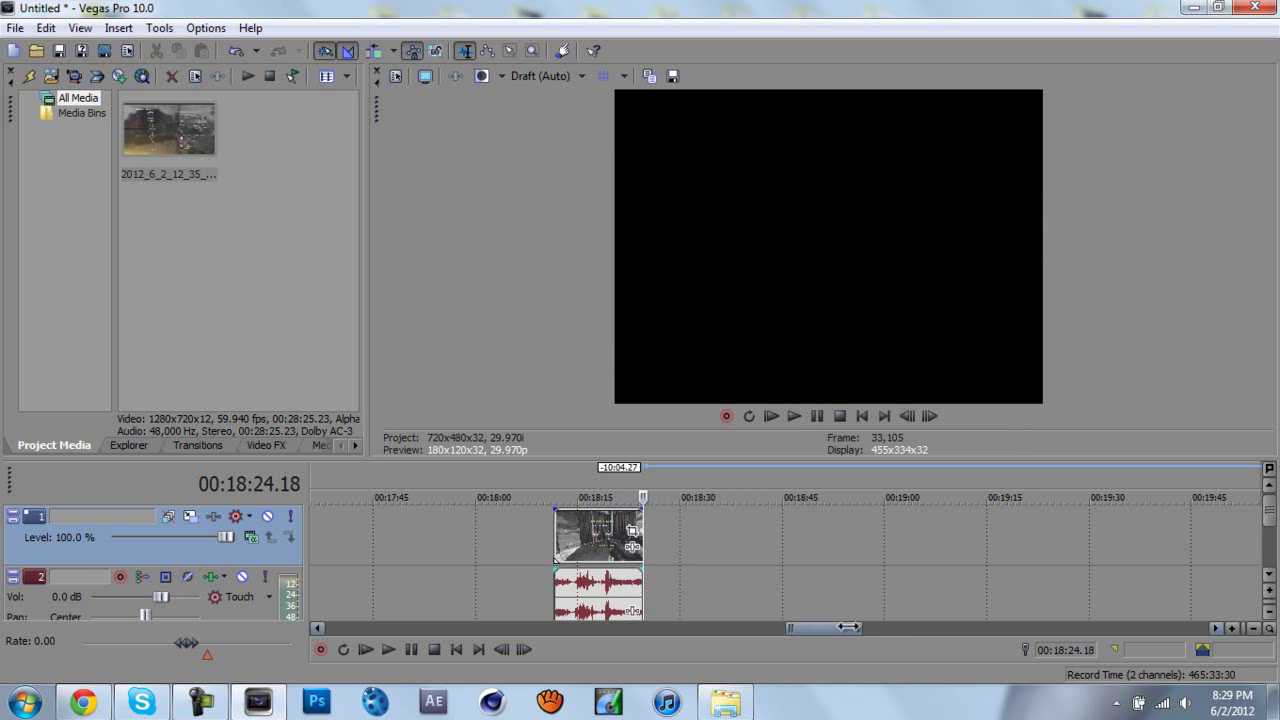
{"action": "left_click_drag", "start_coordinate": [848, 628], "coordinate": [808, 632]}
{"action": "left_click", "coordinate": [128, 51]}
- Set project video to 1280x720, 1.3333 (HDV 1080) pixel aspect, 59.940 fps with the Edits template
{"action": "left_click_drag", "start_coordinate": [527, 40], "coordinate": [511, 51]}
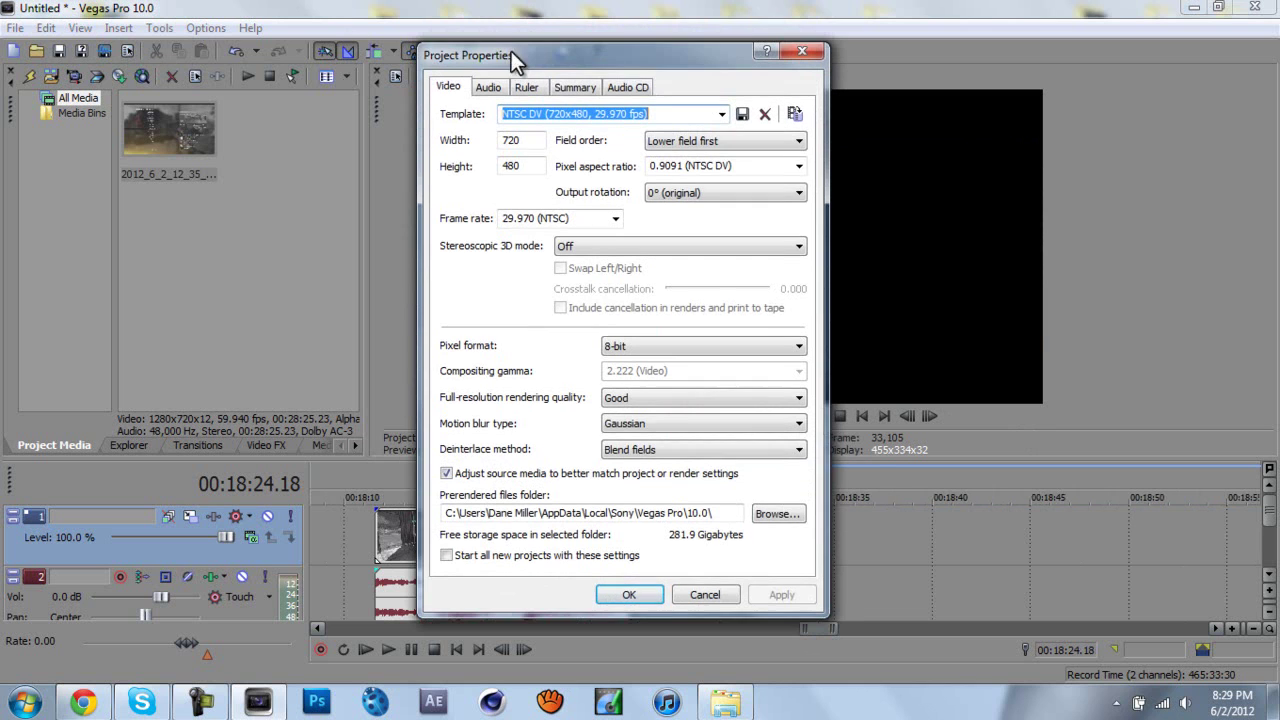
{"action": "double_click", "coordinate": [539, 143]}
{"action": "type", "text": "1280"}
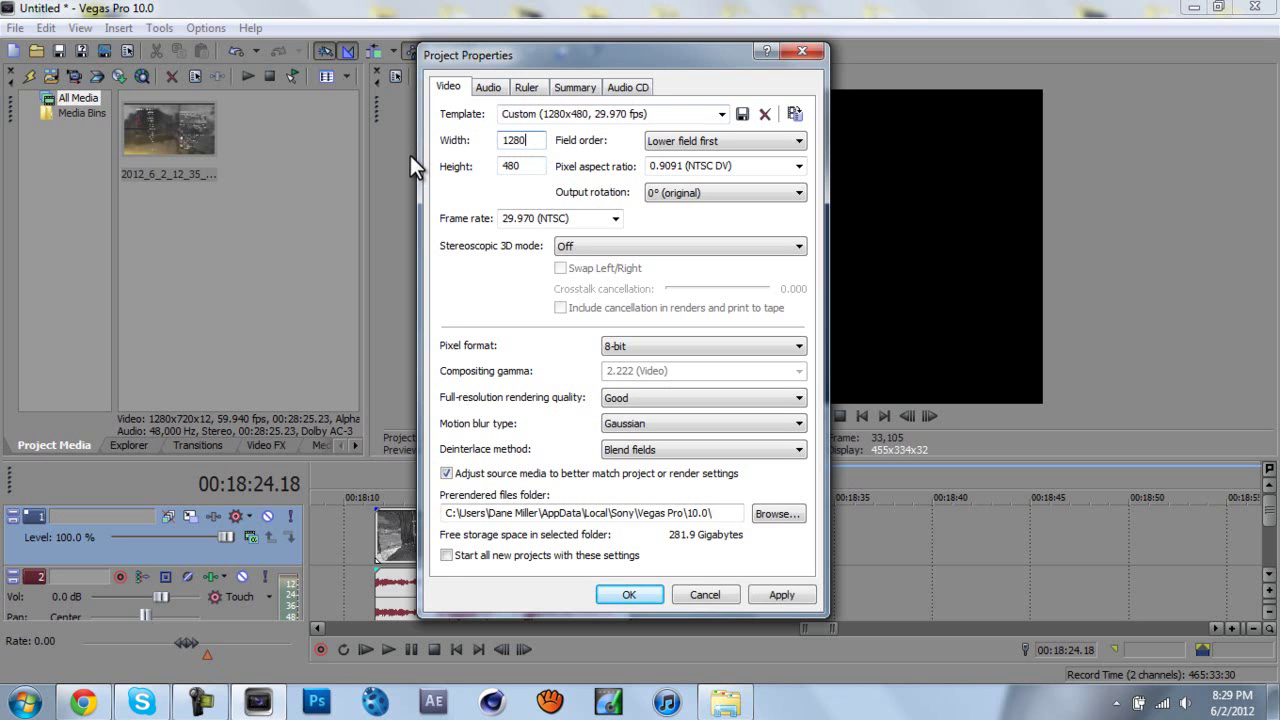
{"action": "double_click", "coordinate": [515, 166]}
{"action": "type", "text": "720"}
{"action": "left_click", "coordinate": [801, 167]}
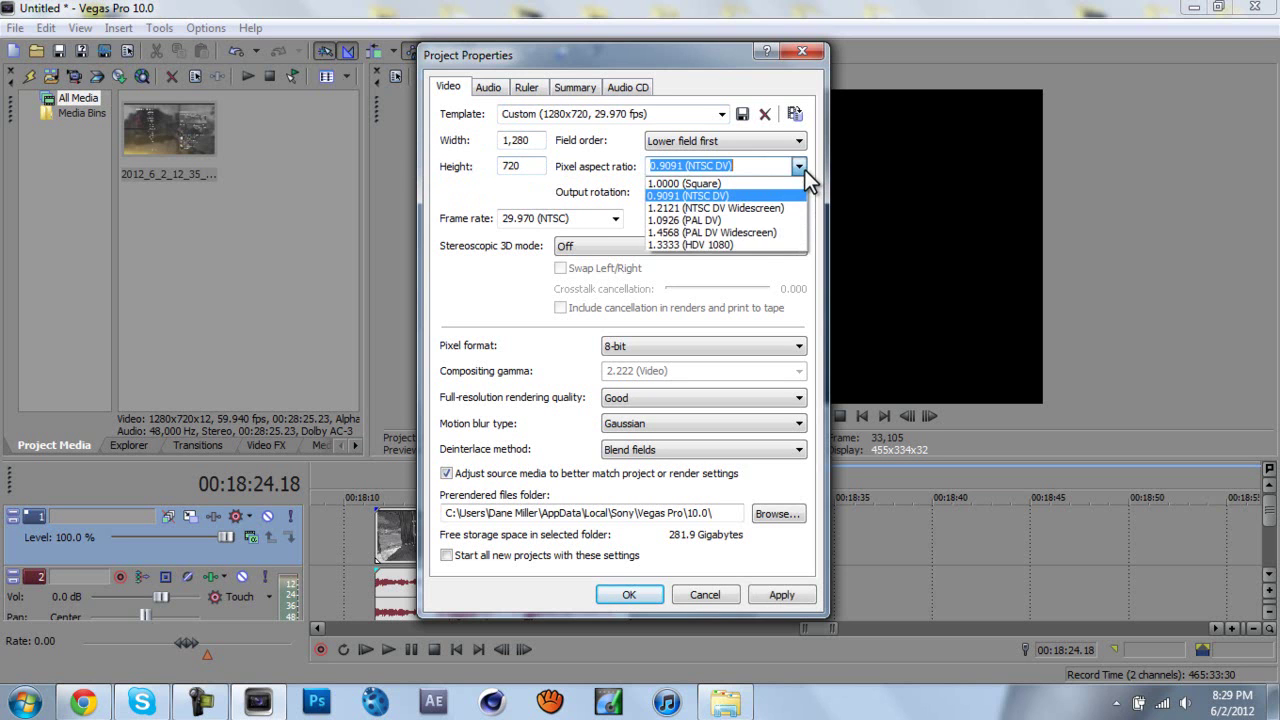
{"action": "left_click", "coordinate": [757, 245]}
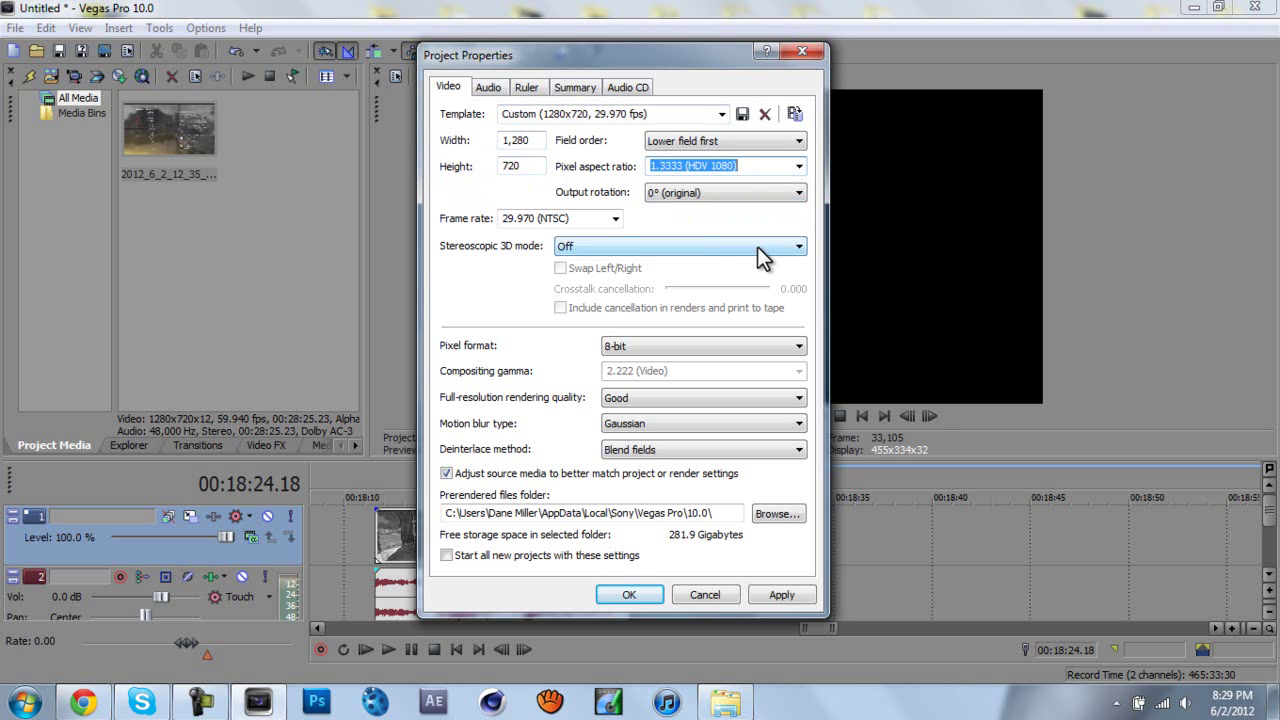
{"action": "left_click", "coordinate": [615, 219]}
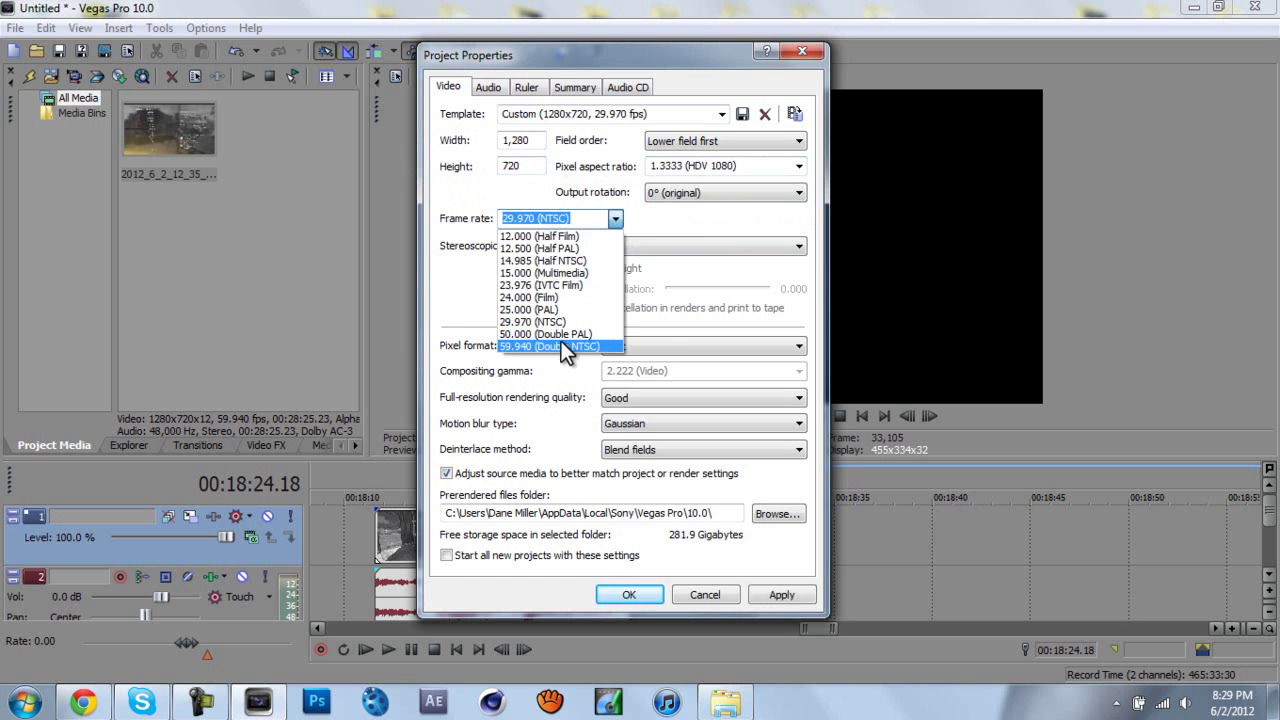
{"action": "left_click", "coordinate": [560, 343]}
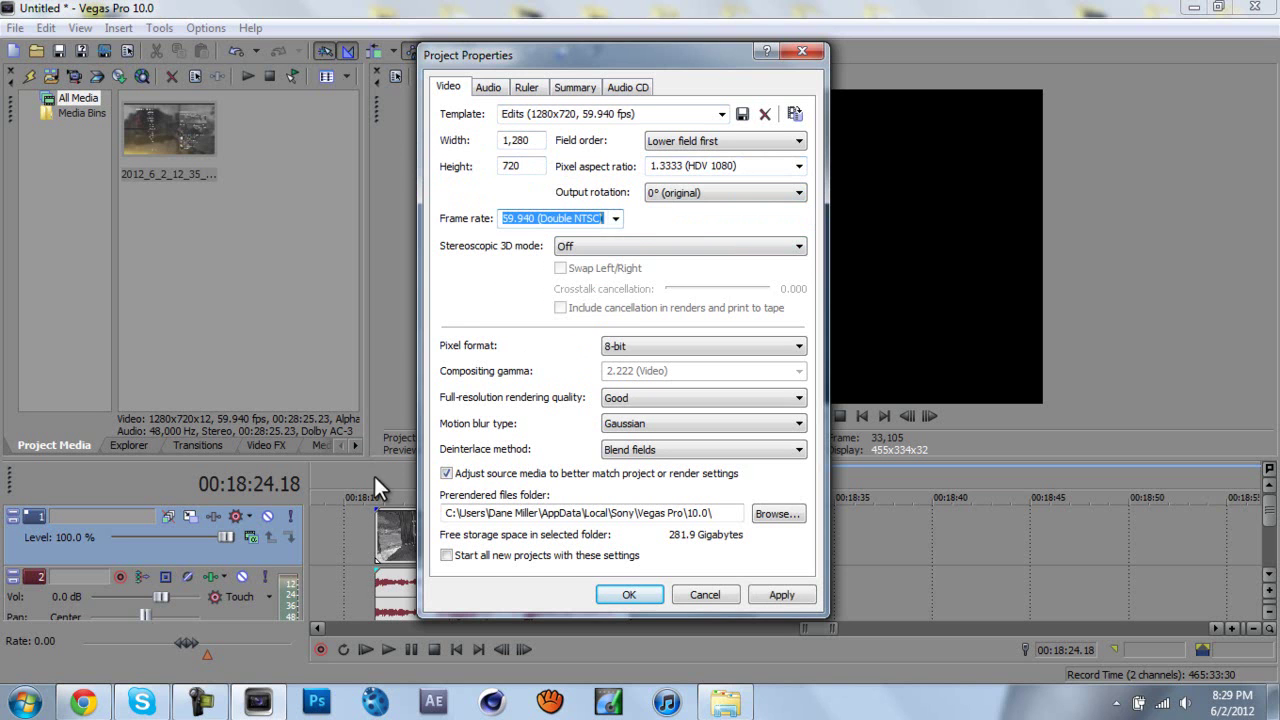
{"action": "left_click", "coordinate": [686, 116]}
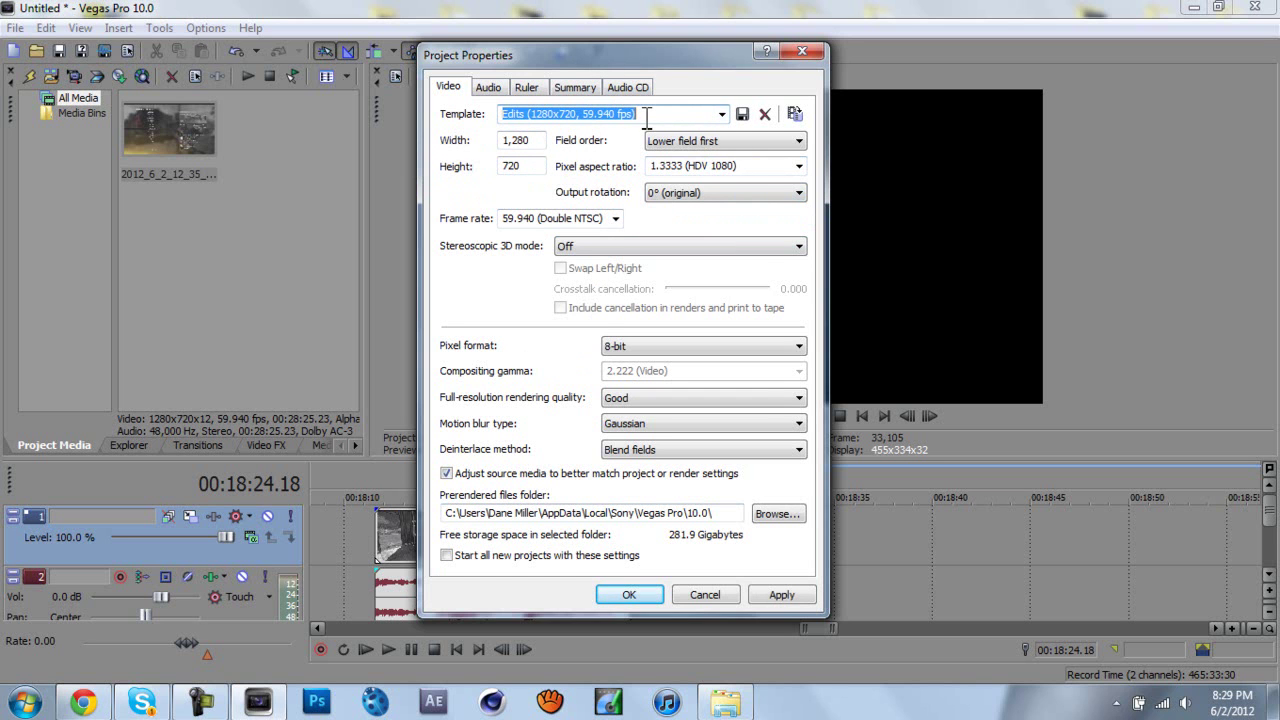
{"action": "left_click", "coordinate": [720, 115]}
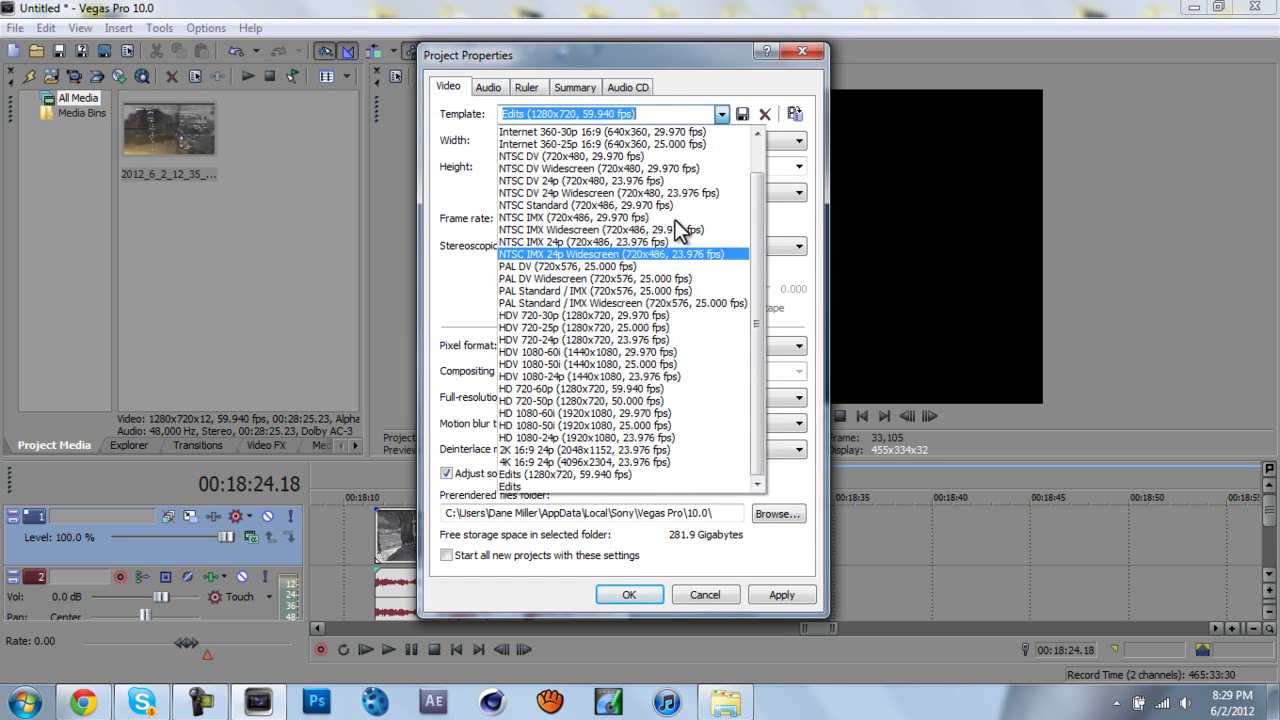
{"action": "left_click", "coordinate": [560, 487]}
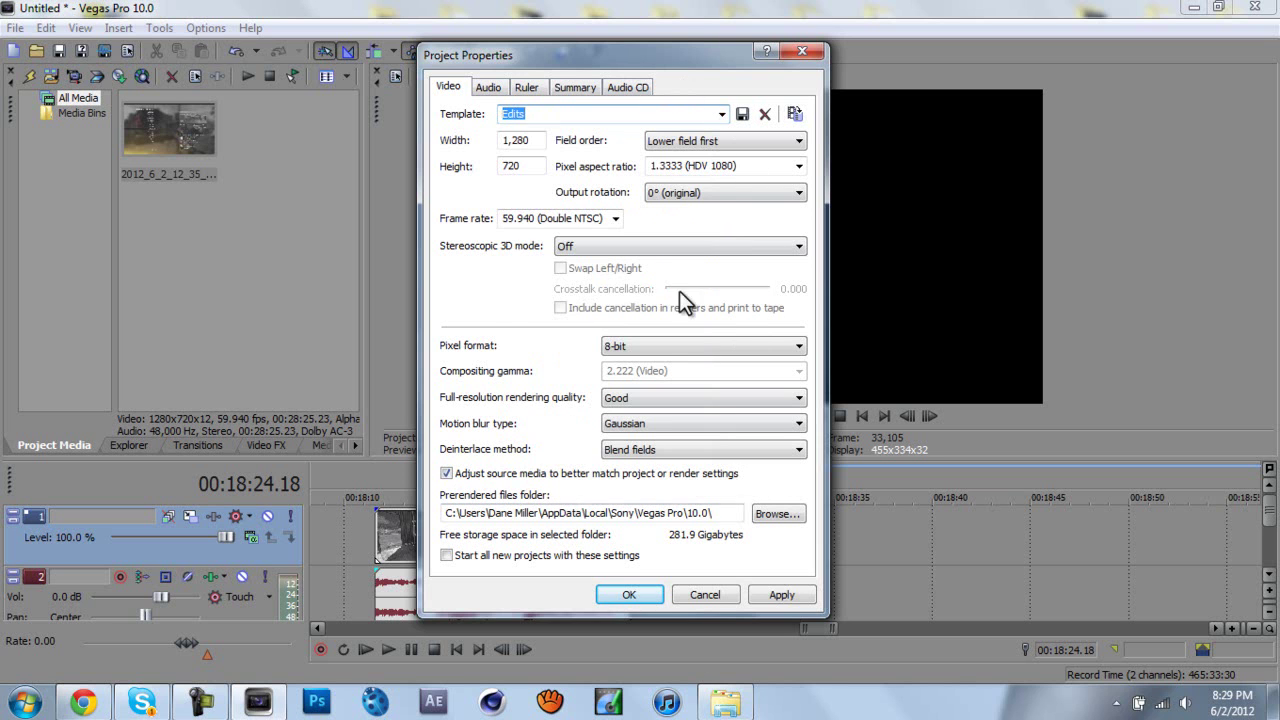
- Confirm the project settings, then turn off Maintain aspect ratio and enable Disable resample on the clip
{"action": "left_click", "coordinate": [629, 594]}
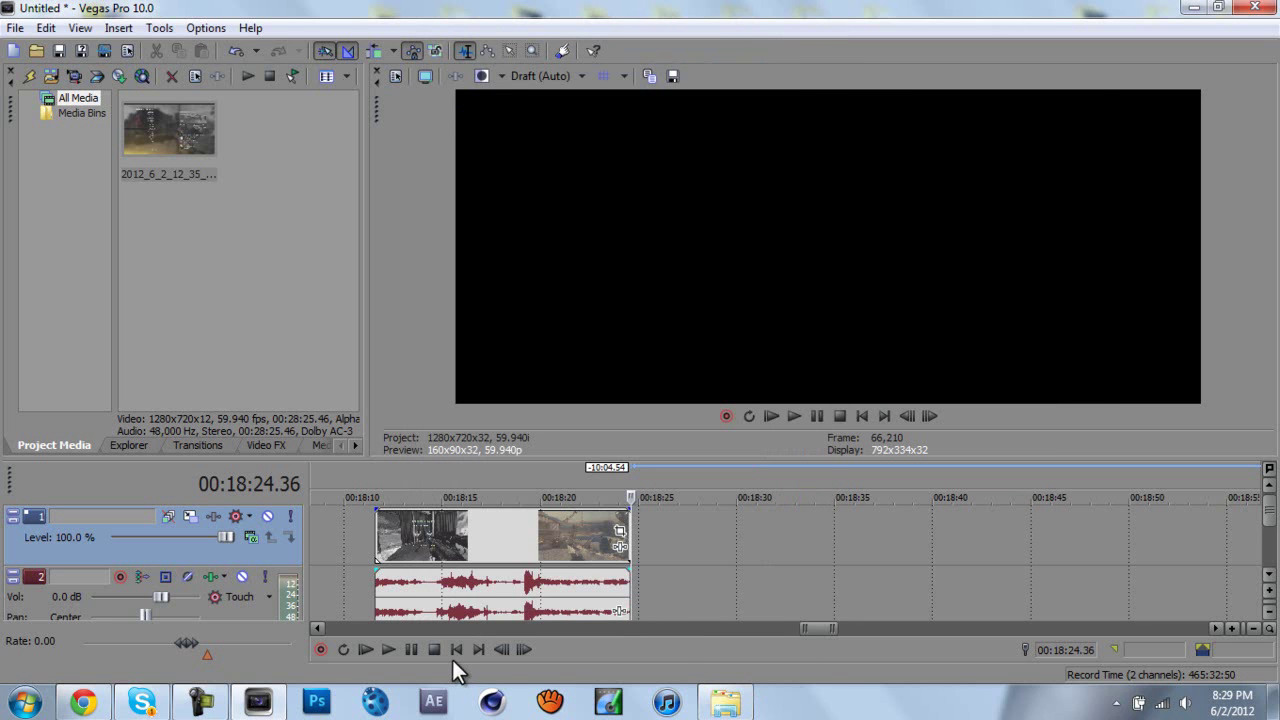
{"action": "left_click", "coordinate": [529, 531]}
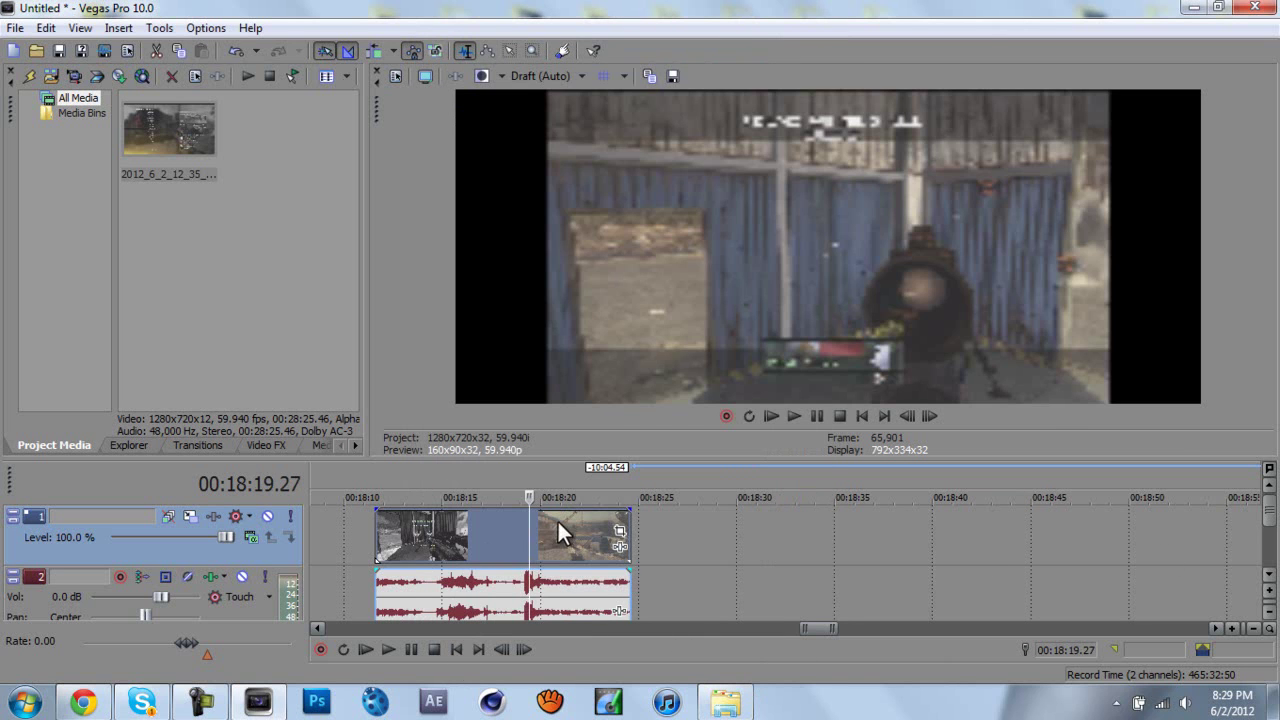
{"action": "right_click", "coordinate": [420, 533]}
{"action": "left_click", "coordinate": [402, 549]}
{"action": "right_click", "coordinate": [402, 547]}
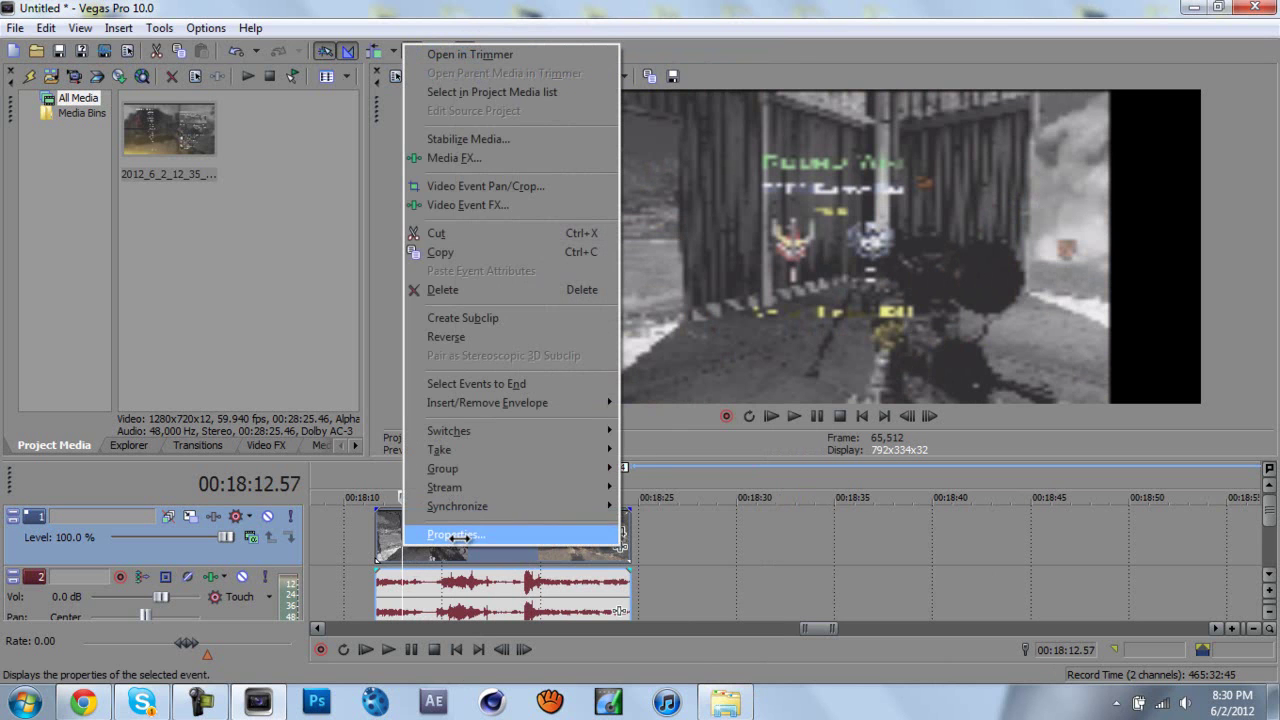
{"action": "right_click", "coordinate": [391, 548]}
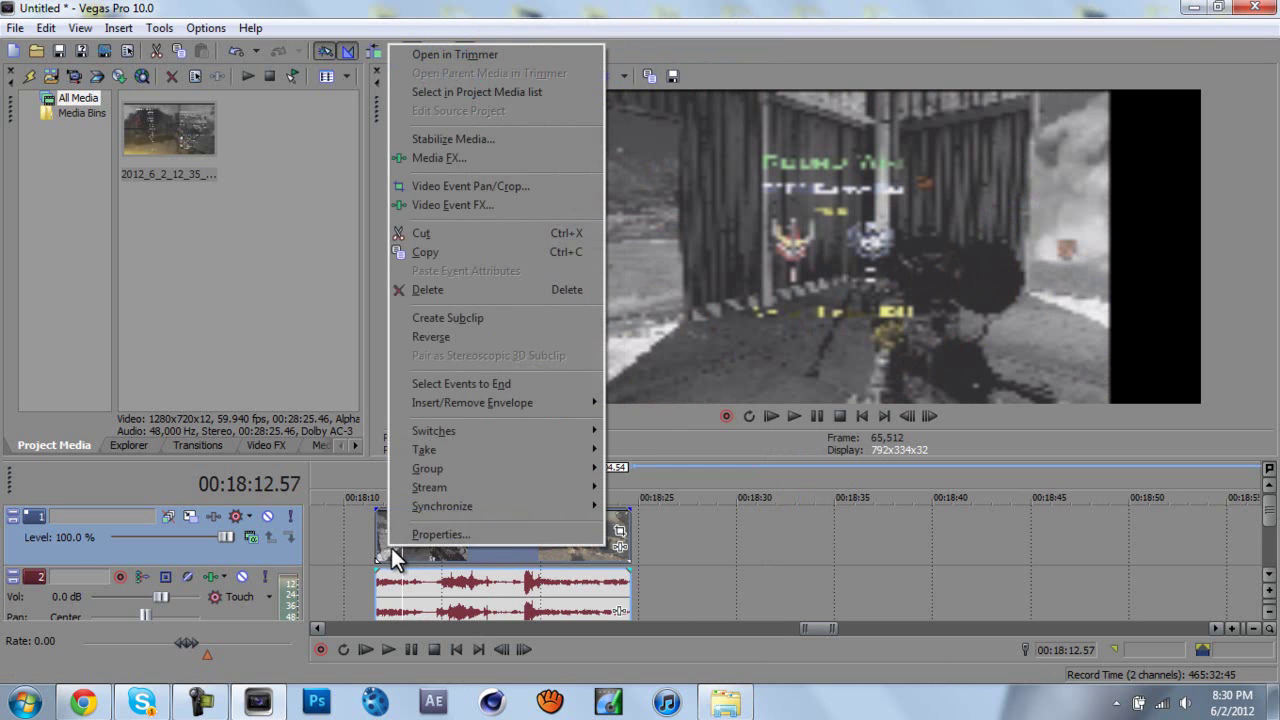
{"action": "left_click", "coordinate": [461, 534]}
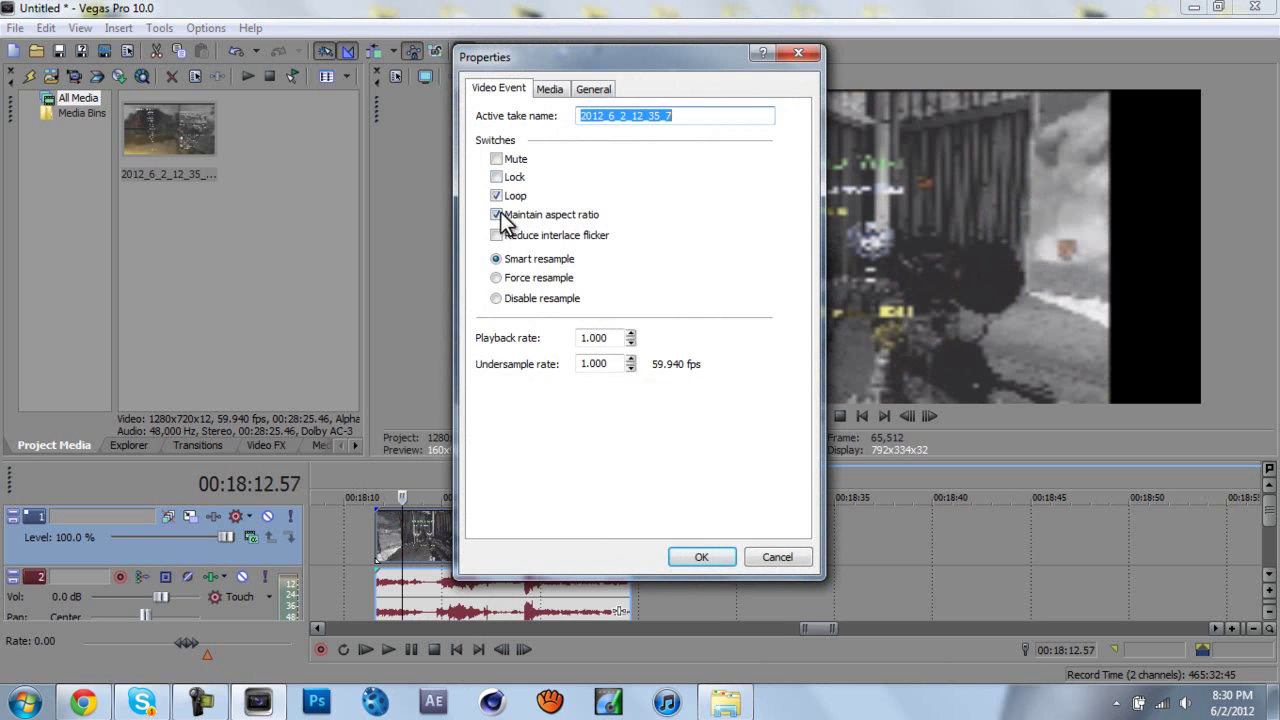
{"action": "left_click", "coordinate": [499, 214]}
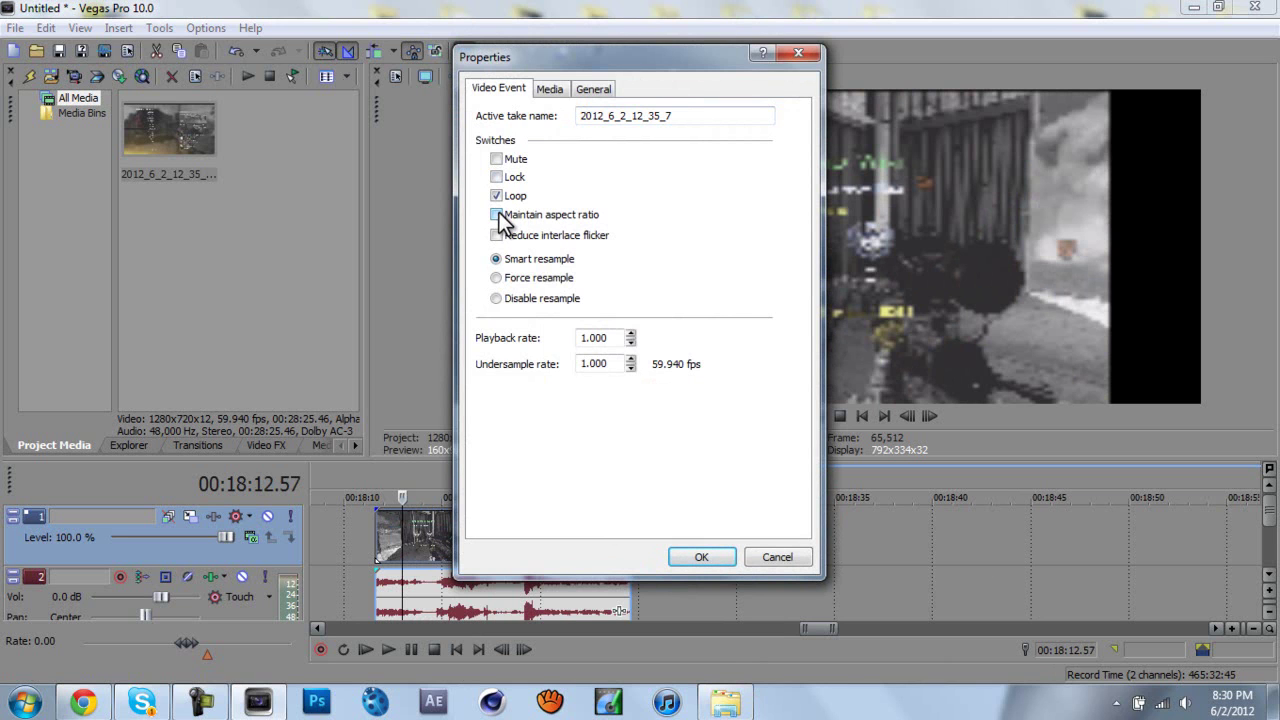
{"action": "left_click", "coordinate": [495, 299]}
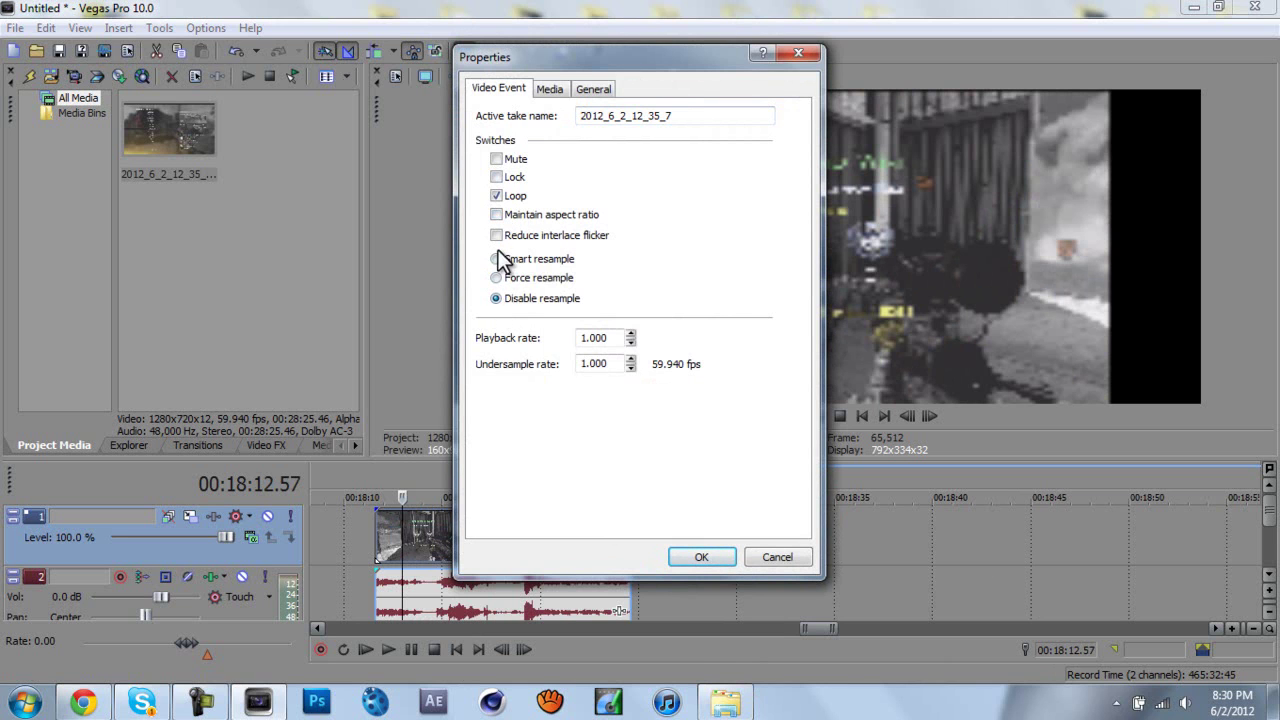
{"action": "left_click", "coordinate": [702, 558]}
- Turn on Reduce interlace flicker in the clip's event properties
{"action": "right_click", "coordinate": [578, 540]}
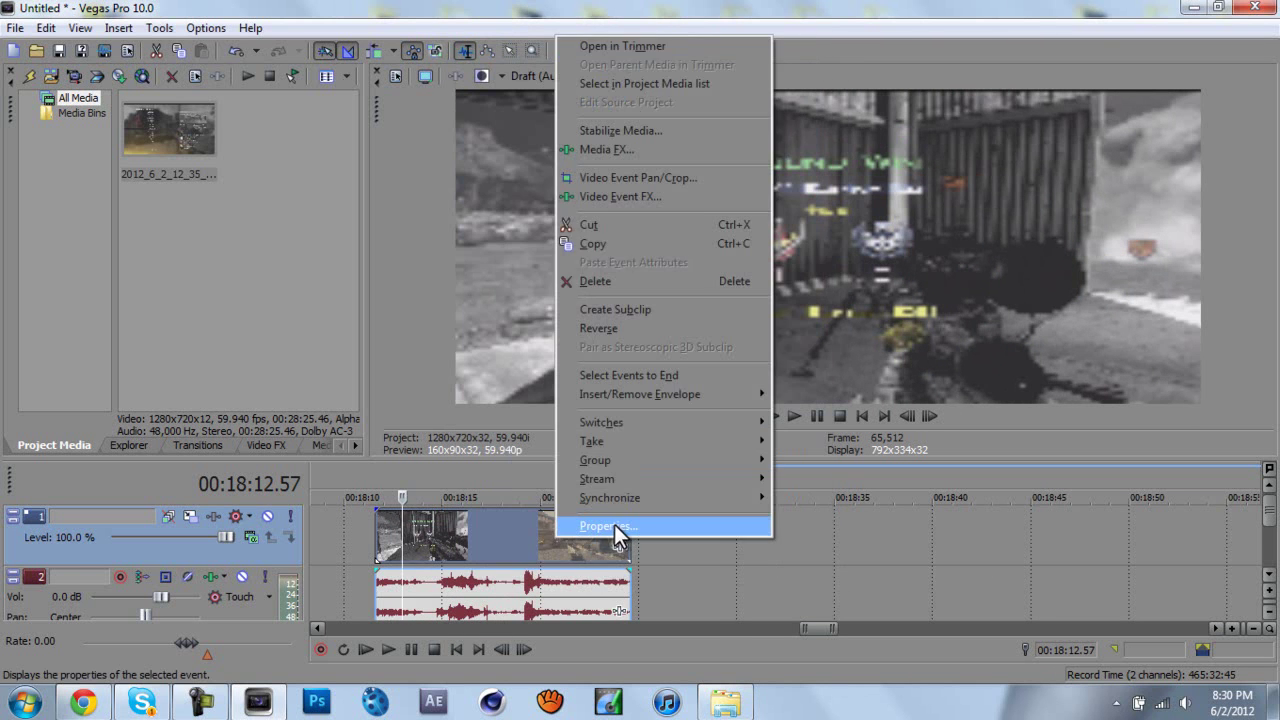
{"action": "left_click", "coordinate": [600, 526]}
{"action": "left_click", "coordinate": [499, 235]}
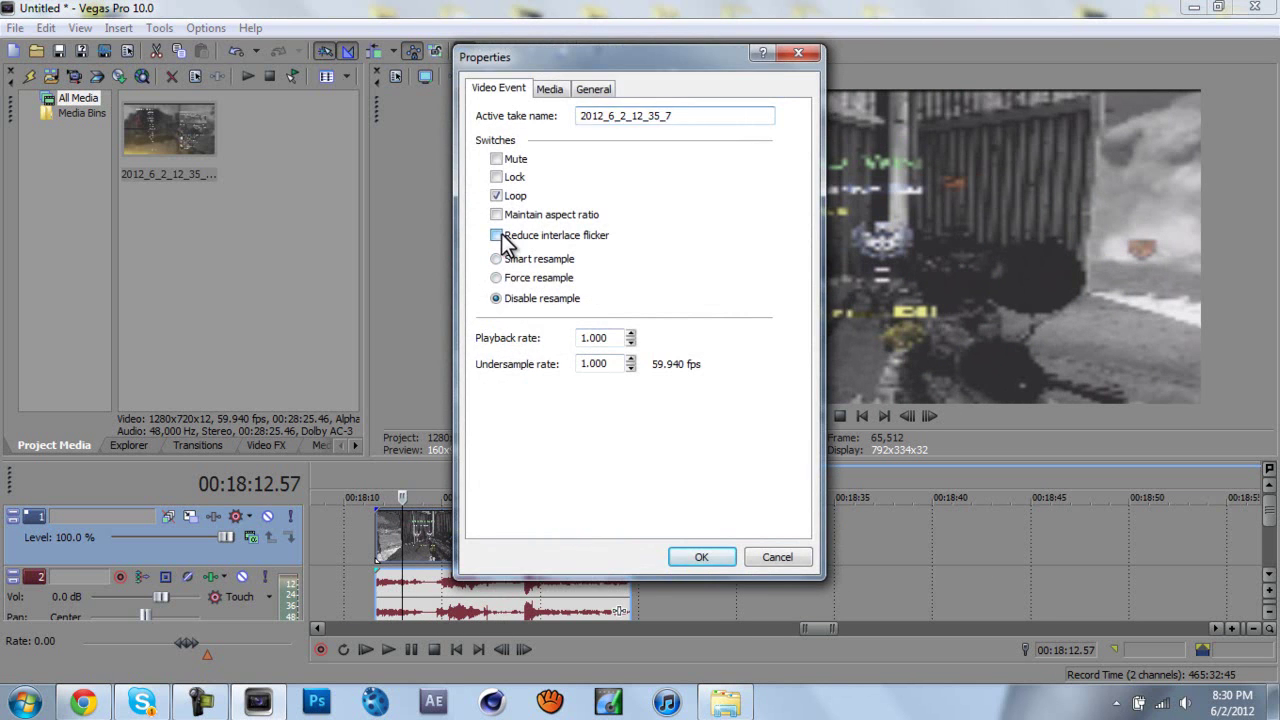
{"action": "left_click", "coordinate": [701, 557]}
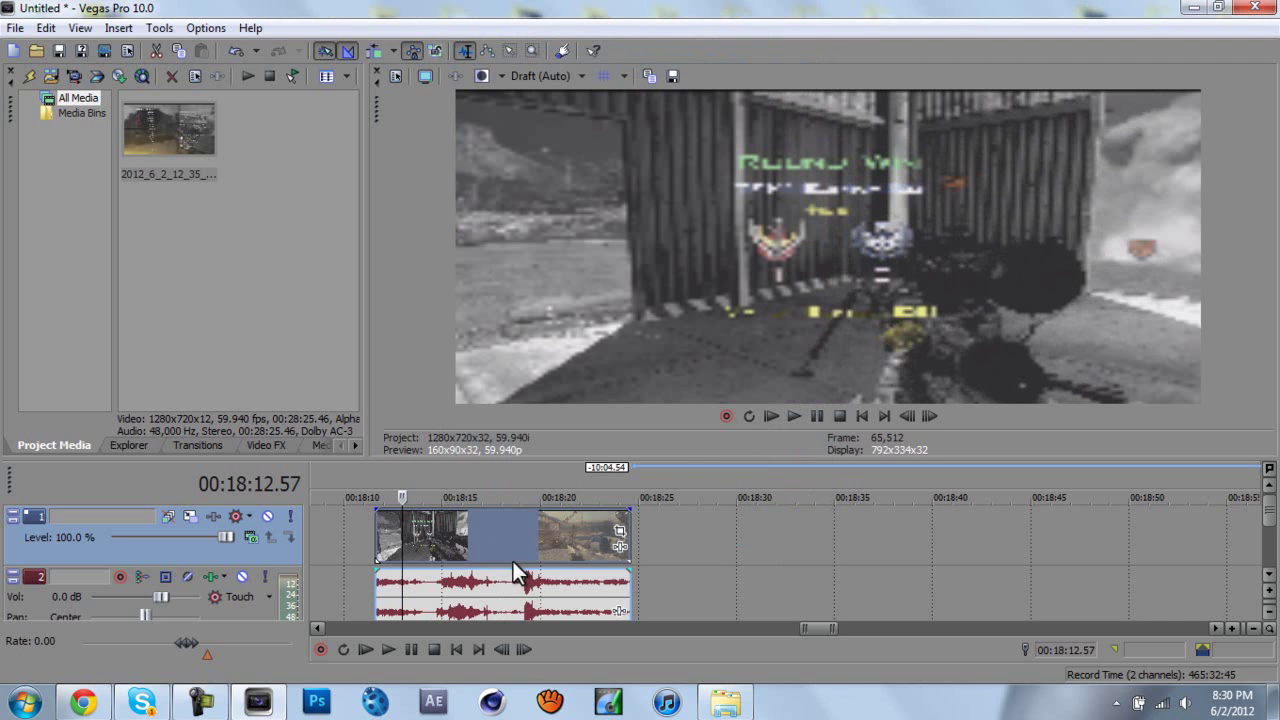
- Select the trimmed clip's full time range for rendering
{"action": "left_click_drag", "start_coordinate": [820, 628], "coordinate": [818, 628]}
{"action": "double_click", "coordinate": [655, 533]}
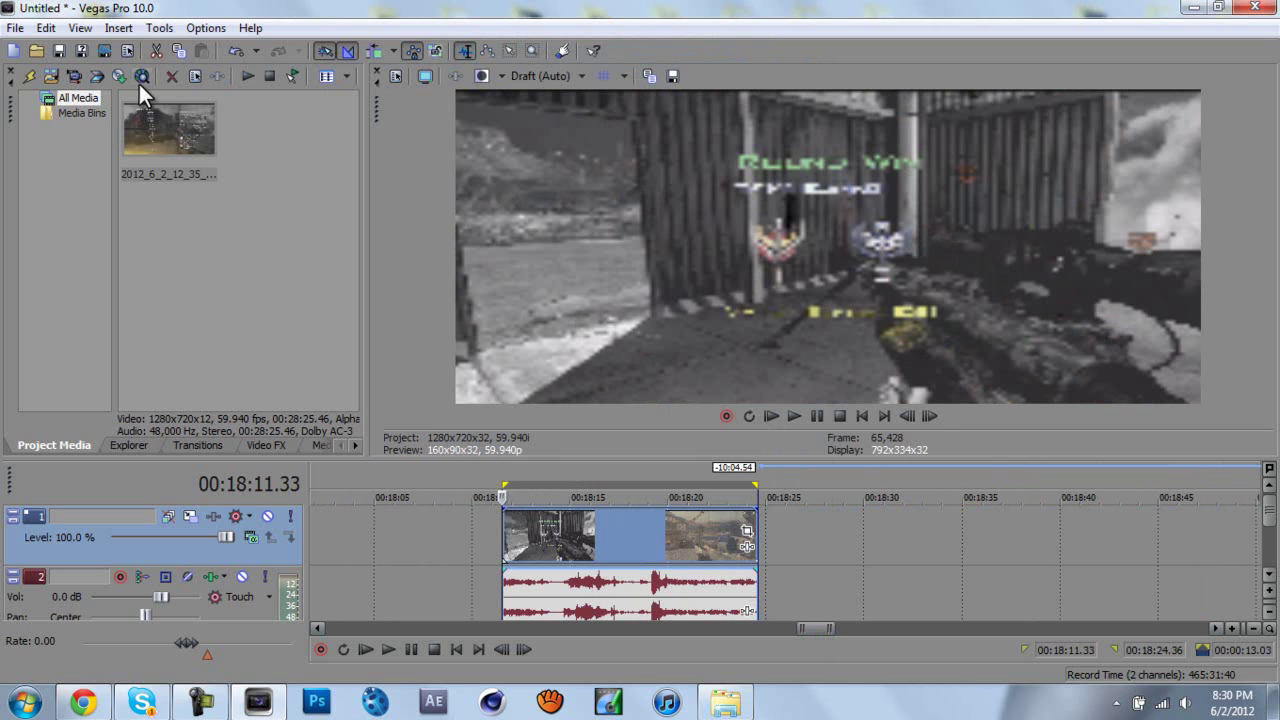
{"action": "left_click", "coordinate": [104, 51]}
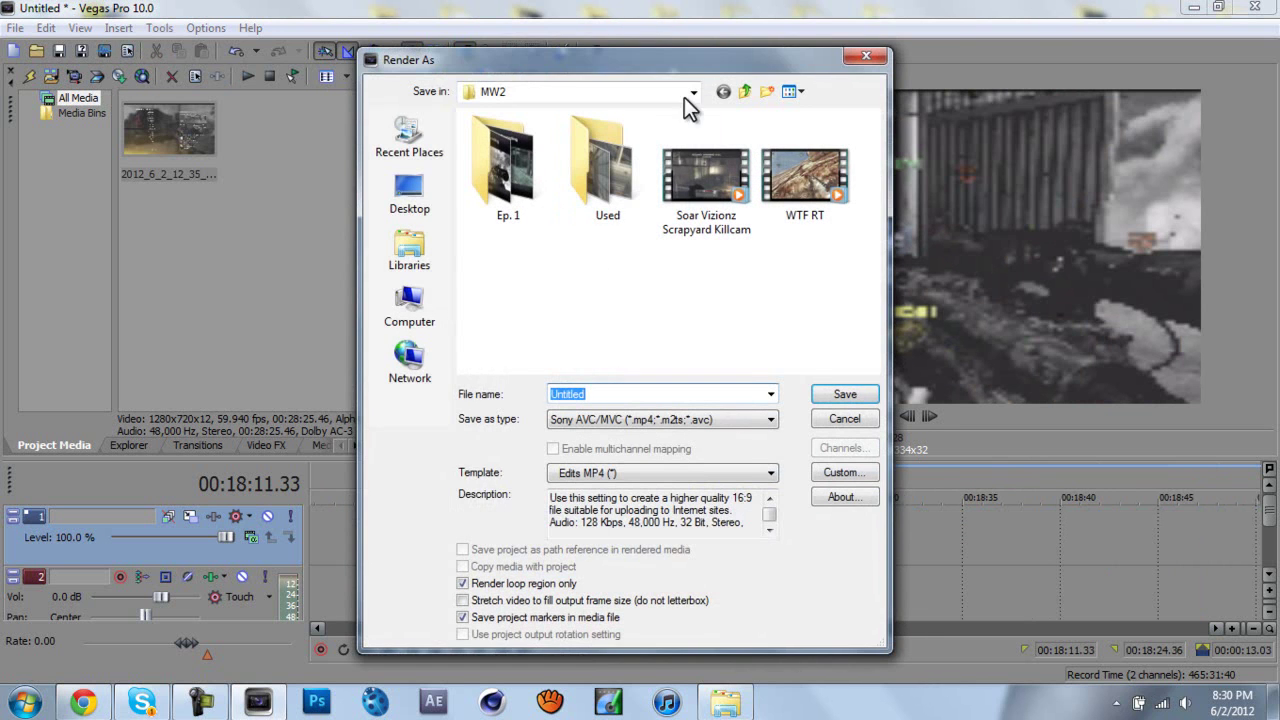
- Name the render 'Soar Vizionz Scrapyard Killcam.mp4' and keep the Sony AVC/MVC format
{"action": "left_click_drag", "start_coordinate": [705, 56], "coordinate": [675, 90]}
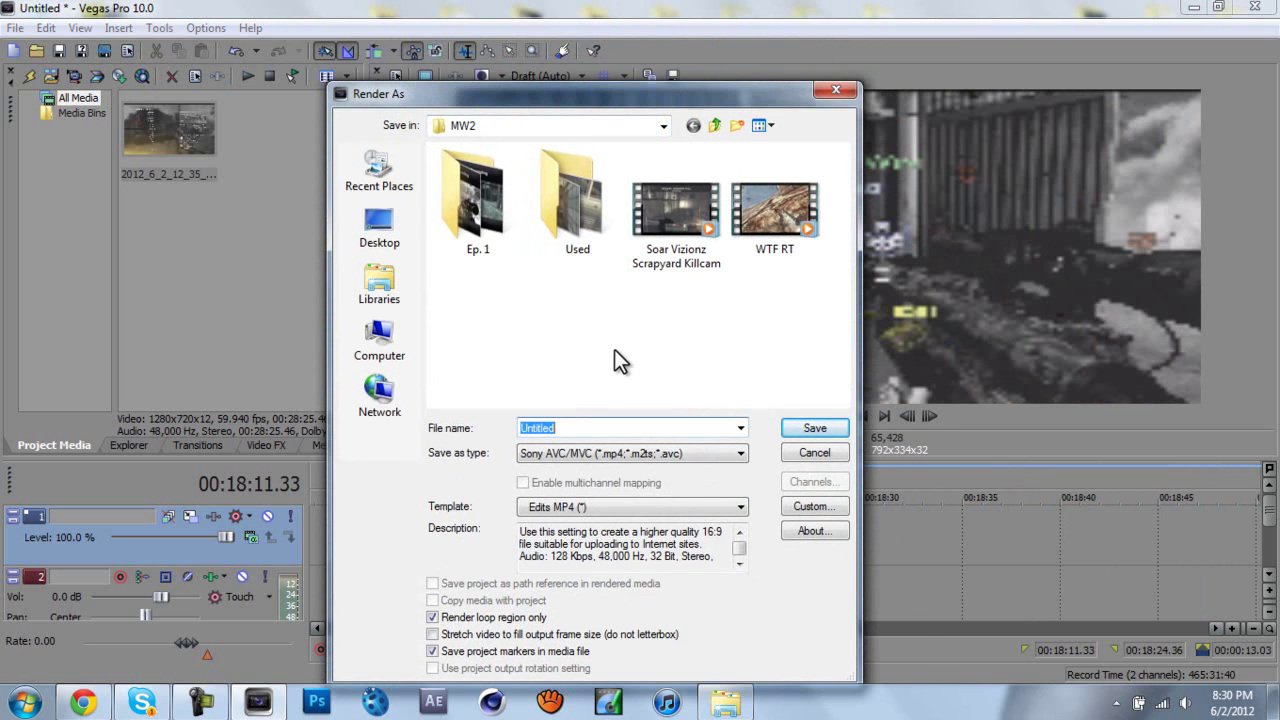
{"action": "type", "text": "Soar"}
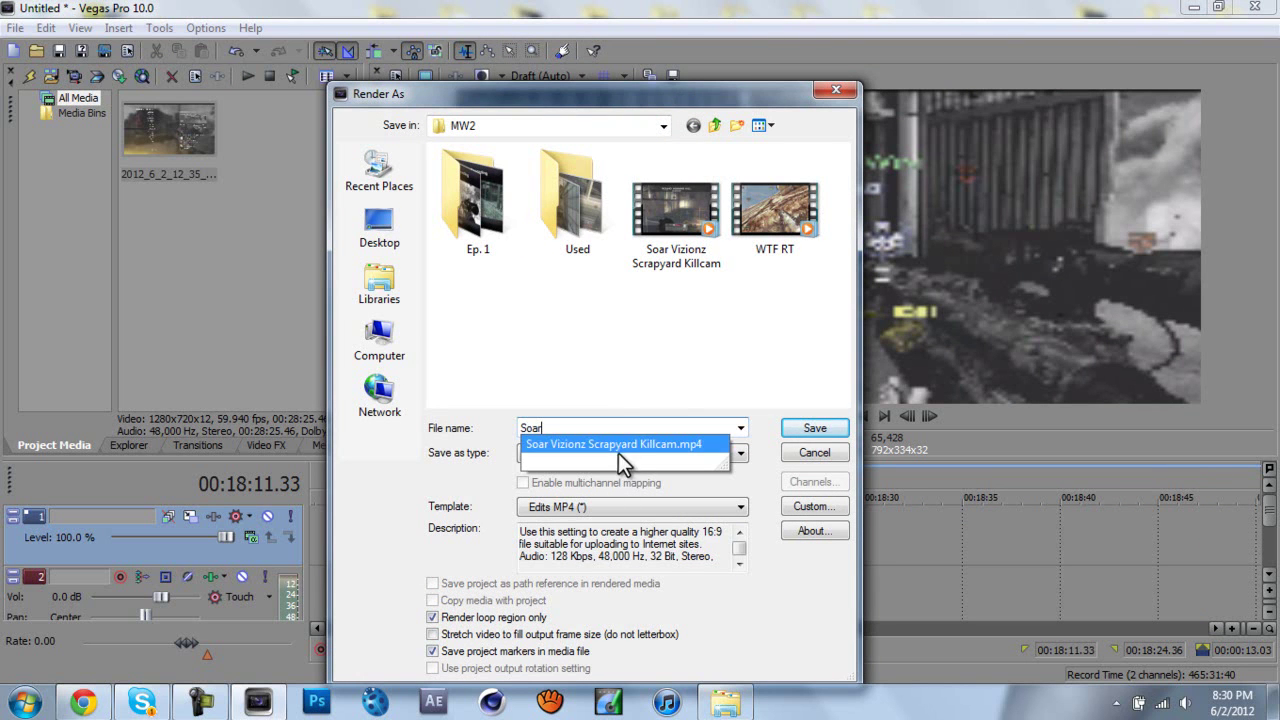
{"action": "left_click", "coordinate": [587, 442]}
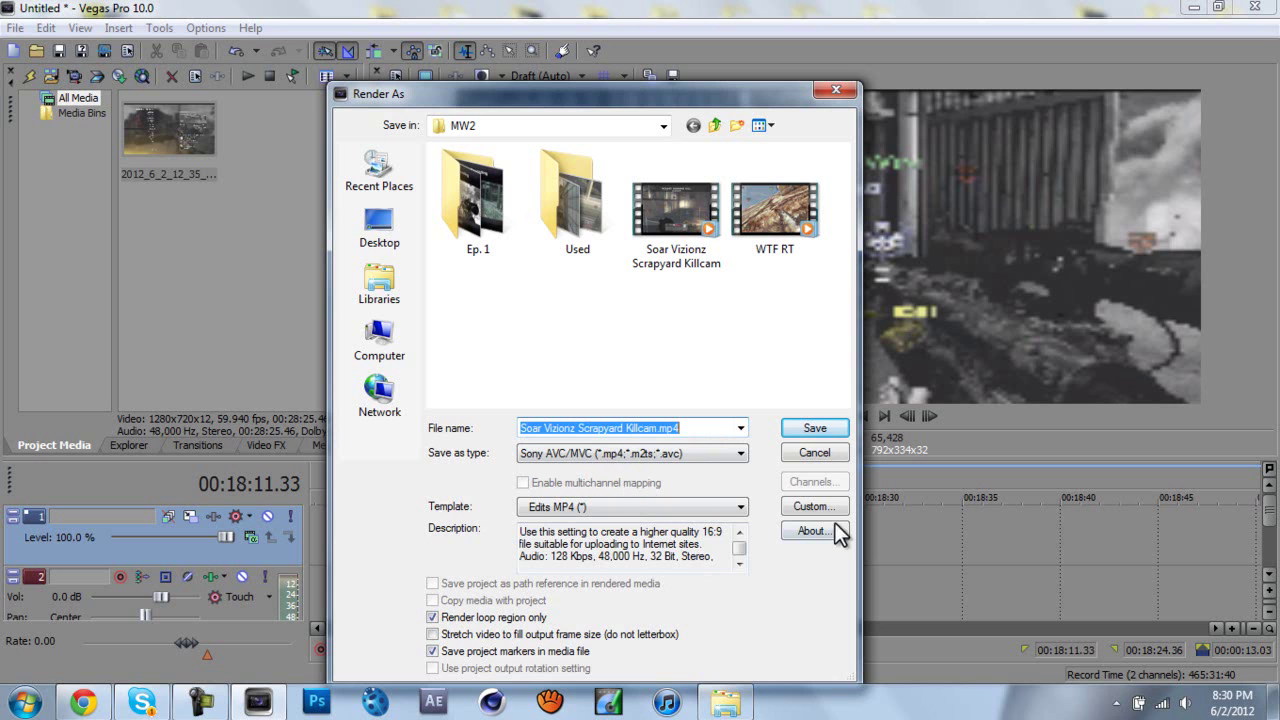
{"action": "left_click", "coordinate": [605, 455]}
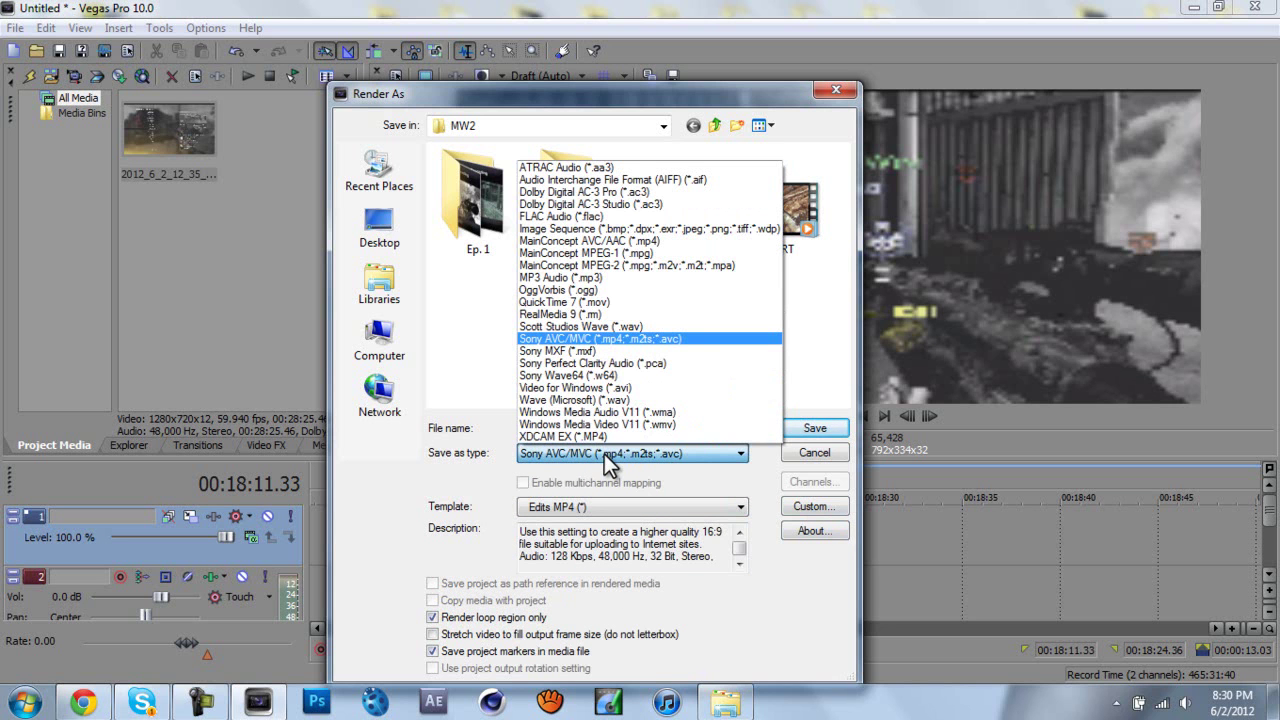
{"action": "left_click", "coordinate": [607, 462]}
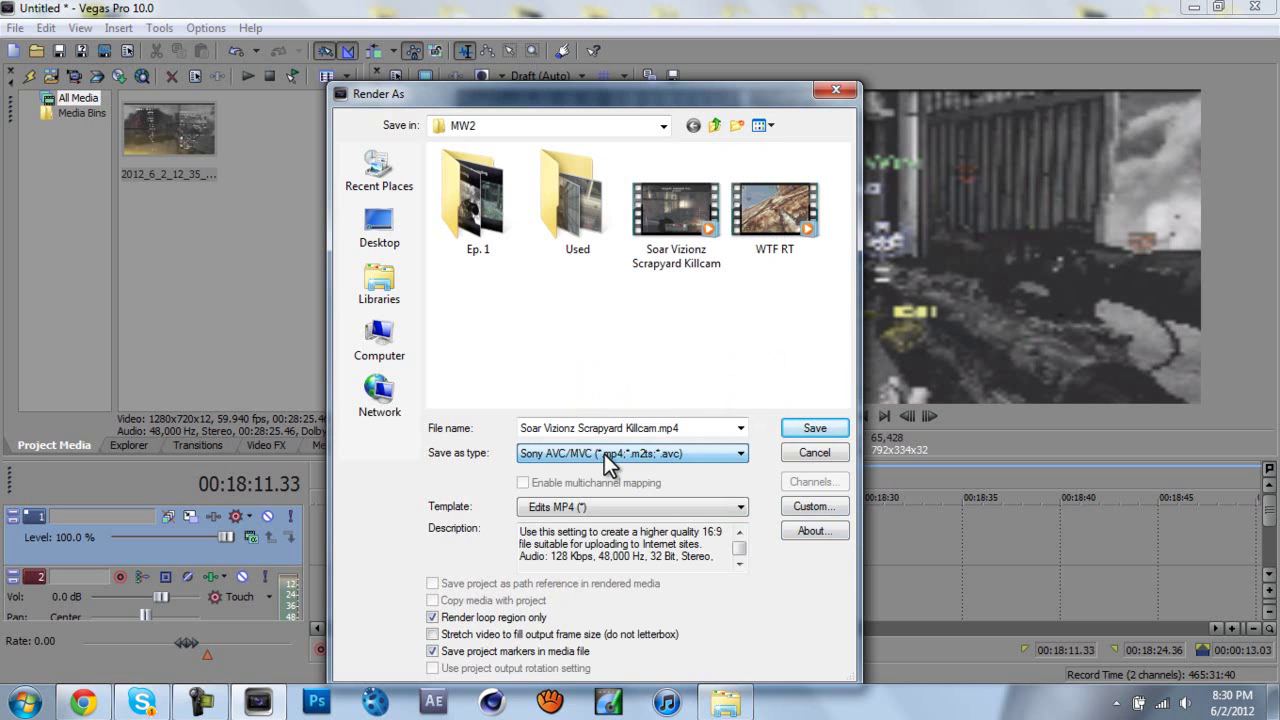
{"action": "left_click", "coordinate": [838, 510]}
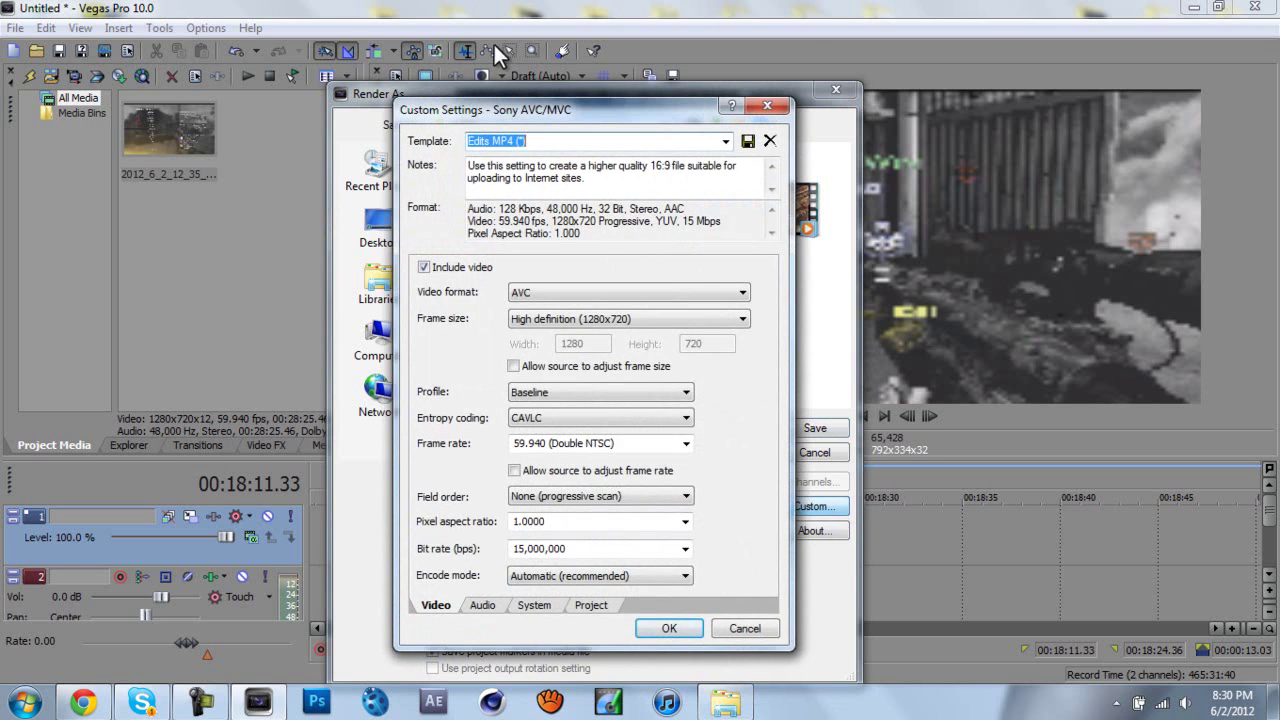
{"action": "left_click_drag", "start_coordinate": [627, 110], "coordinate": [628, 89]}
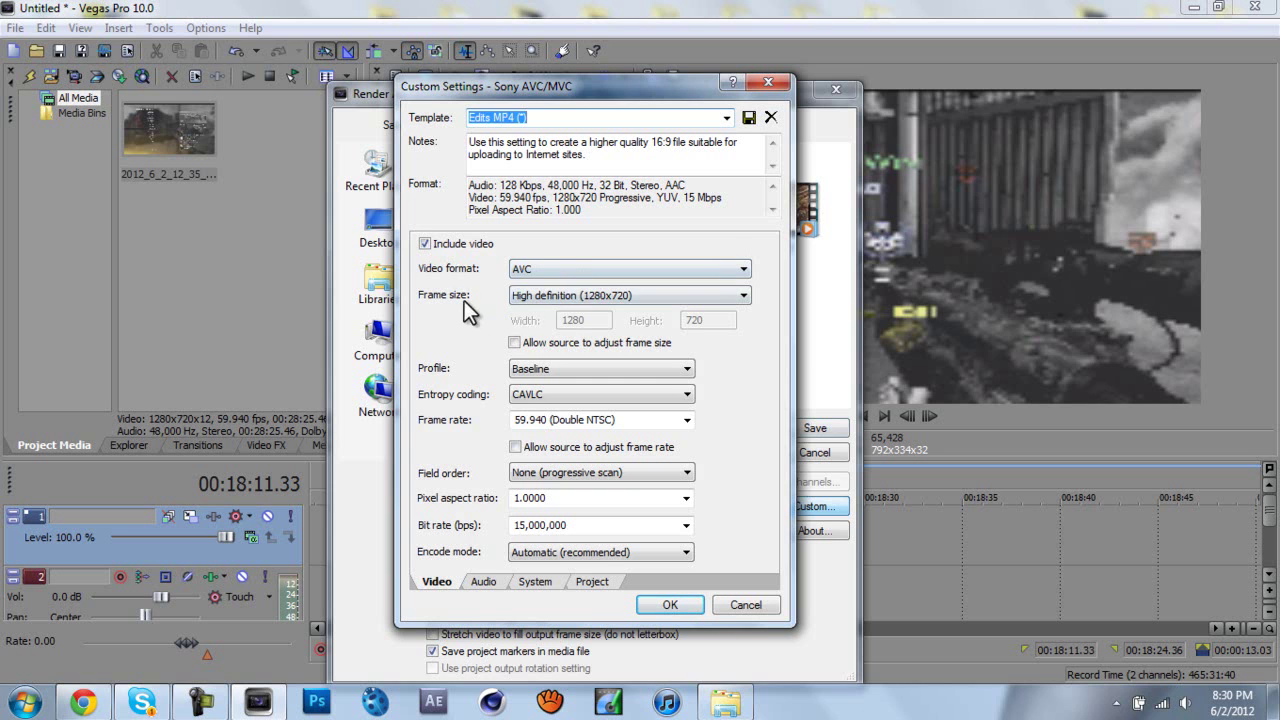
{"action": "left_click", "coordinate": [578, 296]}
{"action": "left_click", "coordinate": [578, 298]}
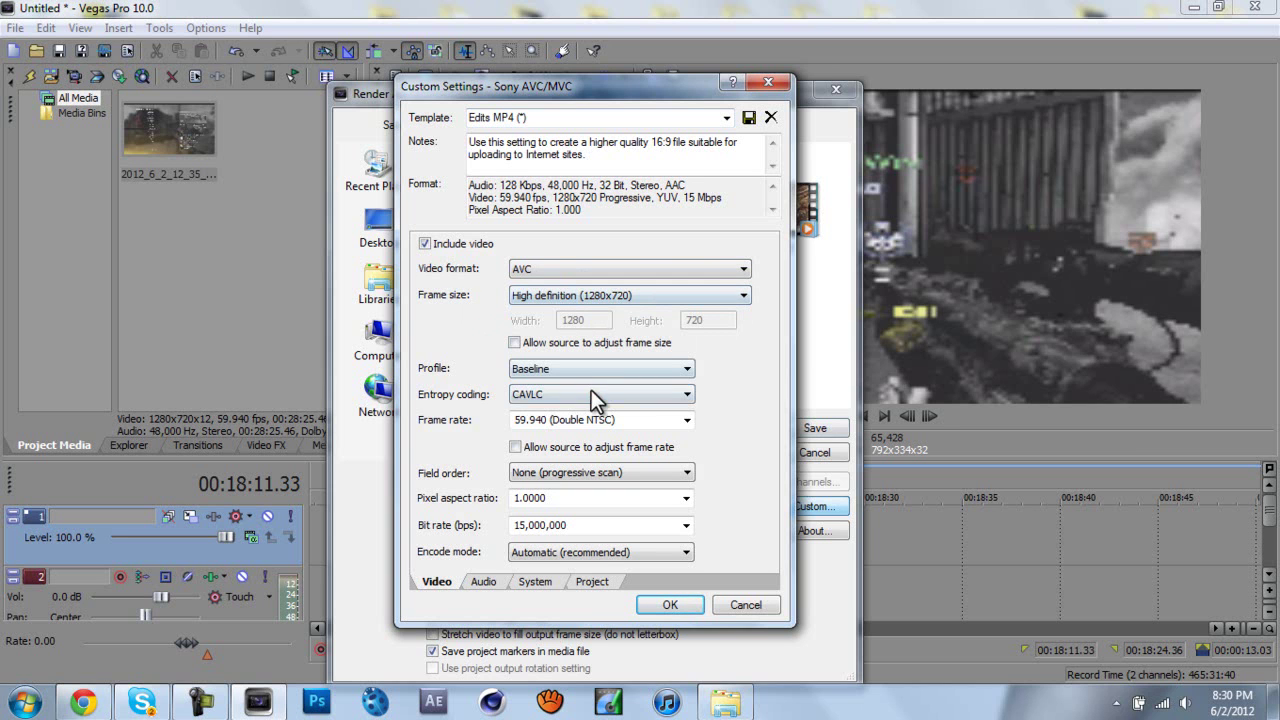
{"action": "left_click", "coordinate": [541, 394]}
{"action": "left_click", "coordinate": [684, 500]}
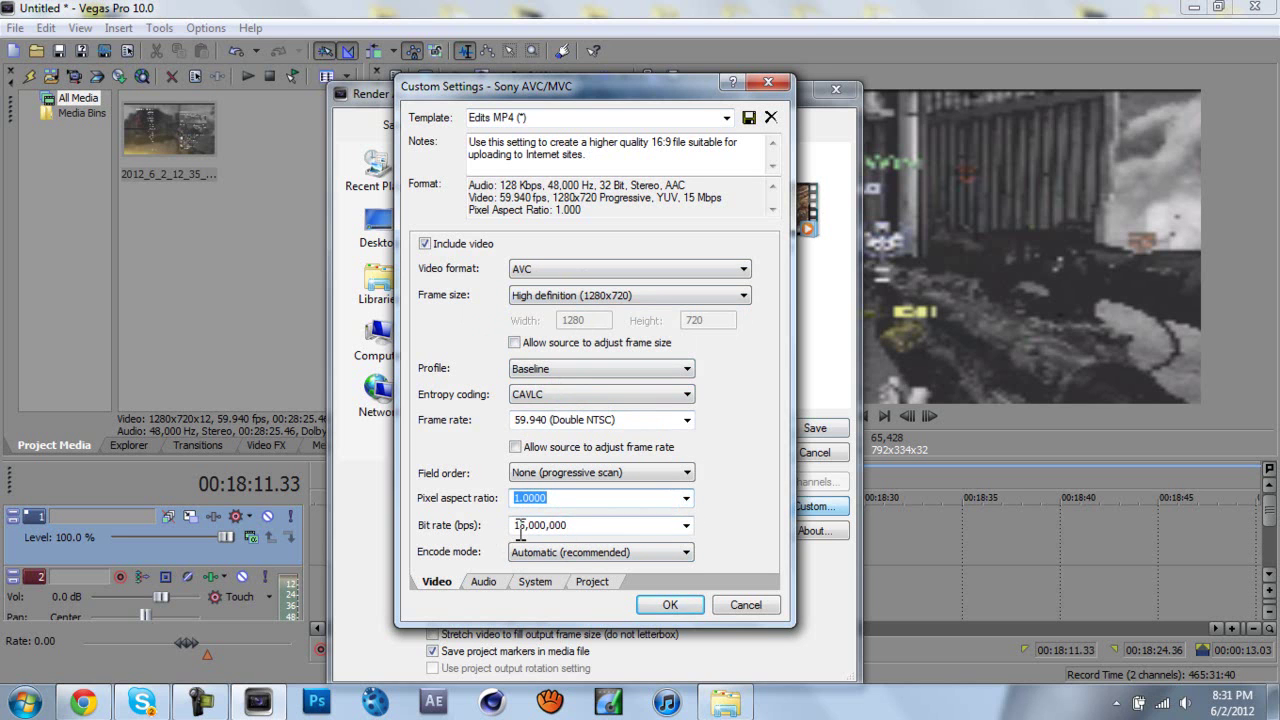
{"action": "left_click", "coordinate": [686, 525]}
{"action": "left_click", "coordinate": [686, 527]}
{"action": "left_click", "coordinate": [494, 584]}
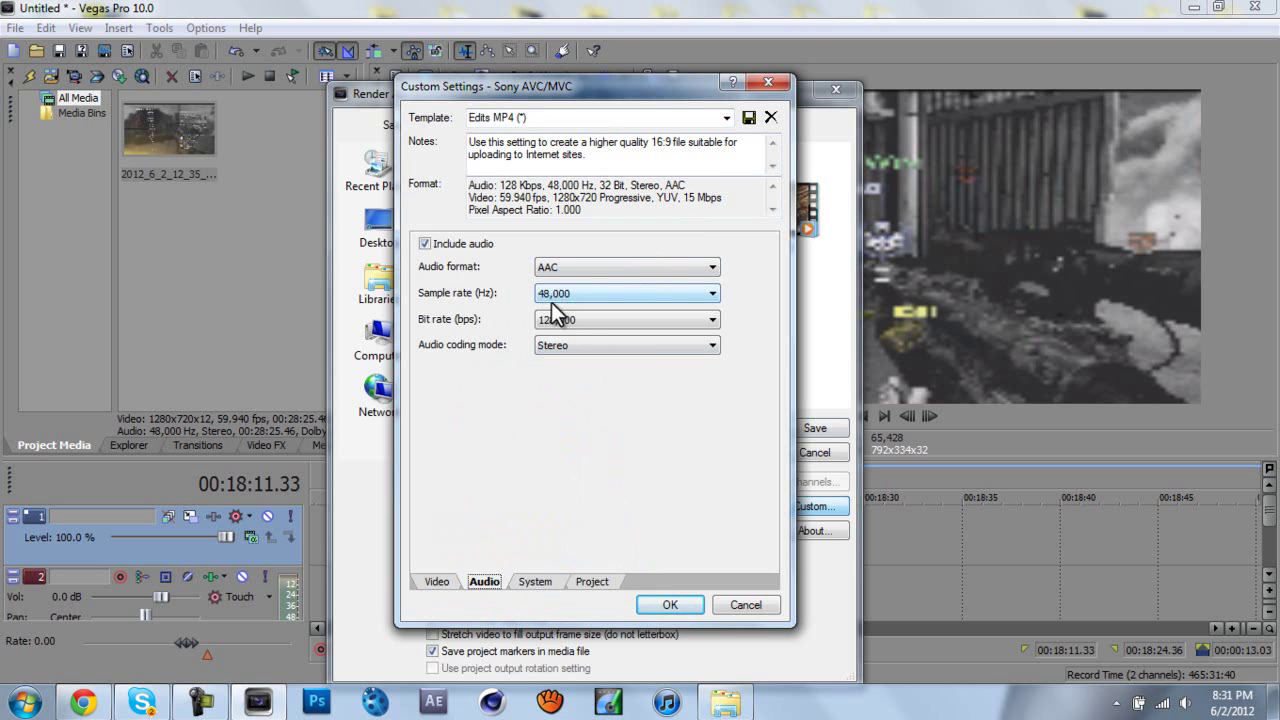
- Start rendering over the existing killcam MP4, then launch ArcSoft TotalMedia Extreme
{"action": "left_click", "coordinate": [670, 603]}
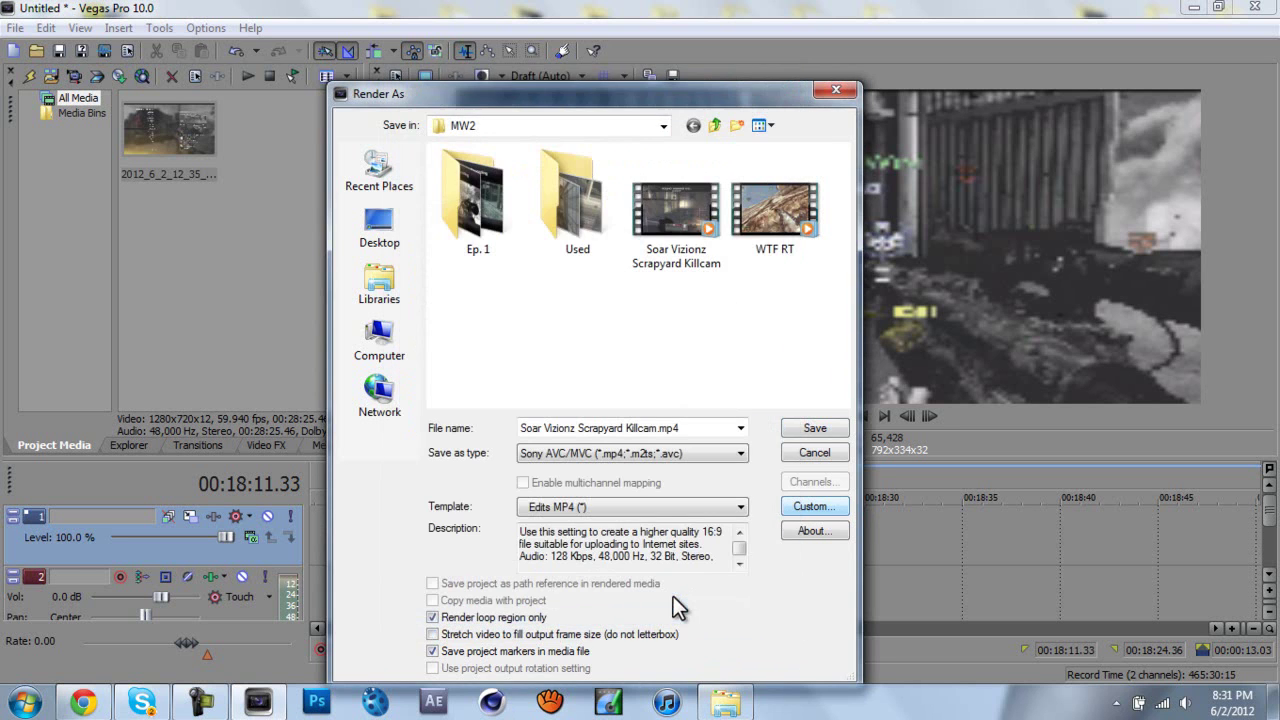
{"action": "left_click", "coordinate": [815, 430]}
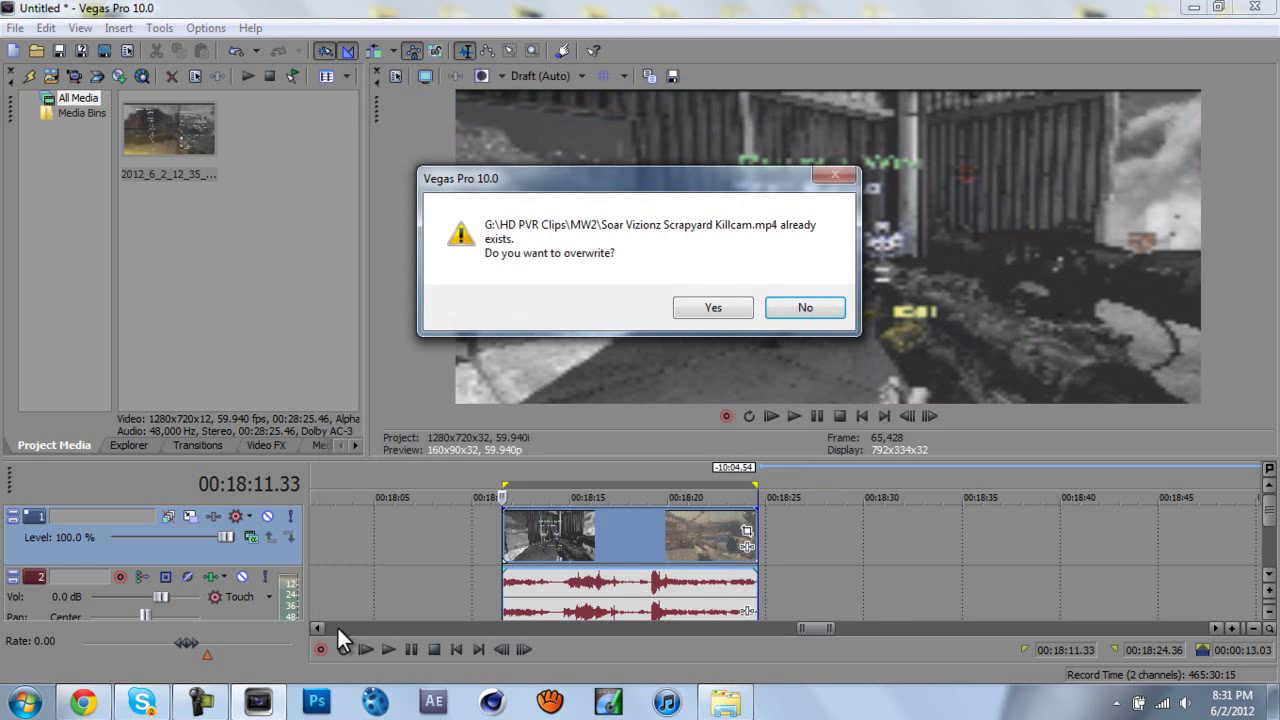
{"action": "left_click", "coordinate": [697, 312]}
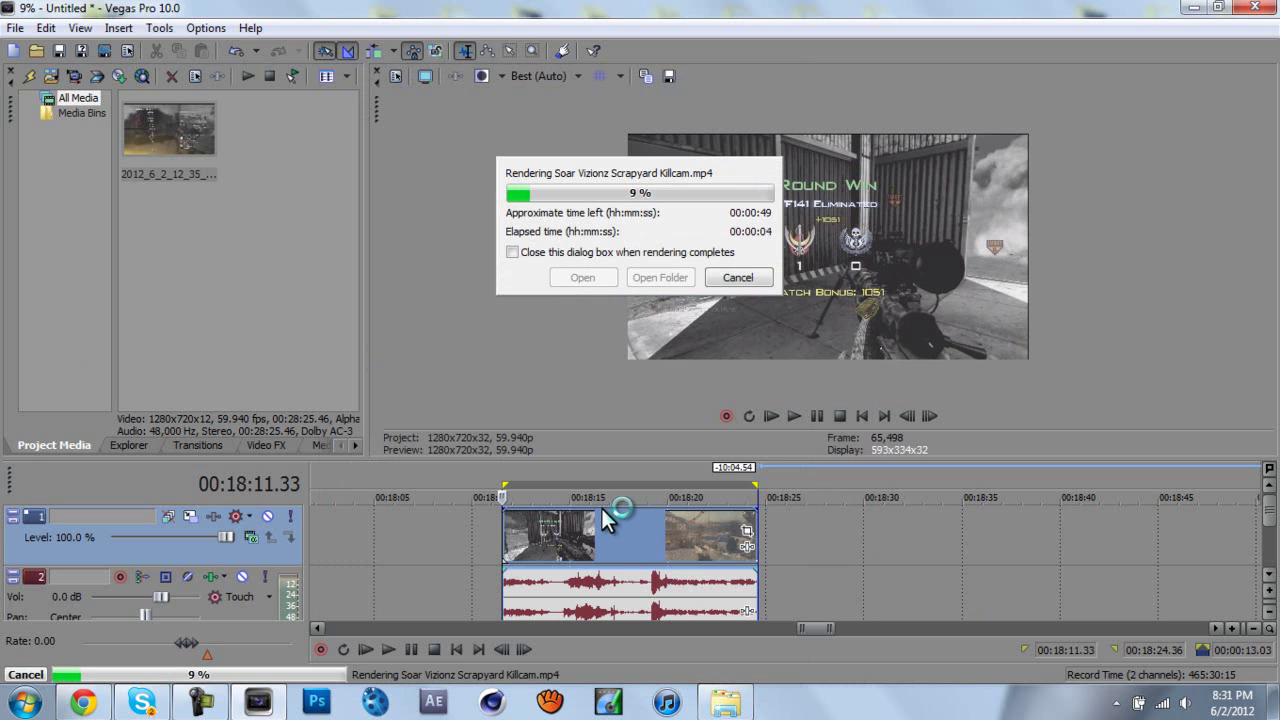
{"action": "left_click", "coordinate": [1190, 8]}
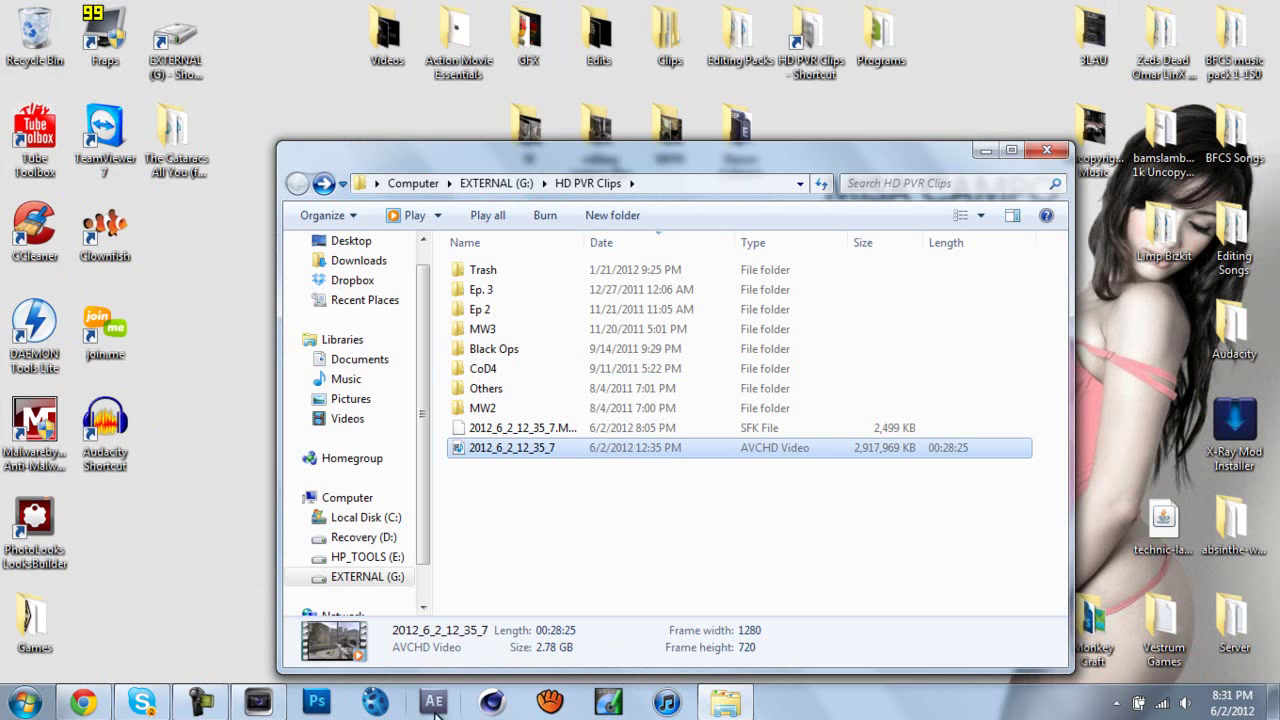
{"action": "left_click", "coordinate": [608, 702]}
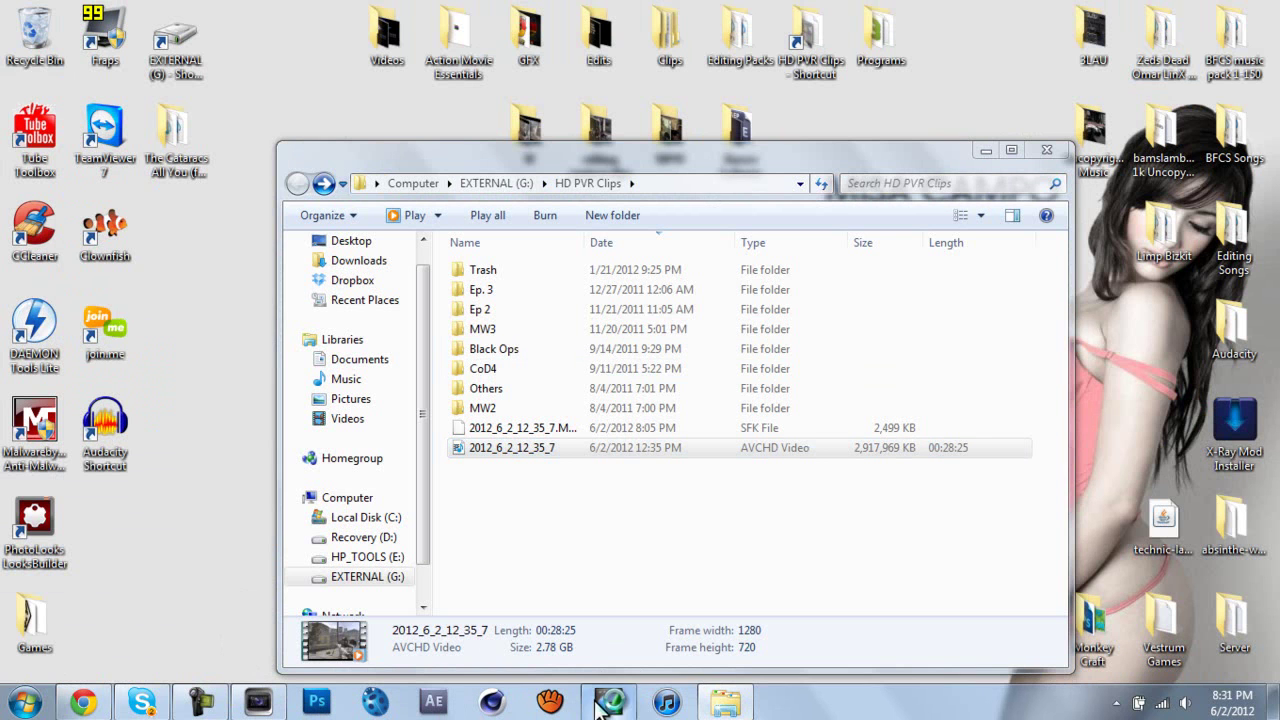
- Maximize the Capture Module and confirm the 13.5 Mbps encoding bitrate in Format Settings
{"action": "left_click", "coordinate": [985, 150]}
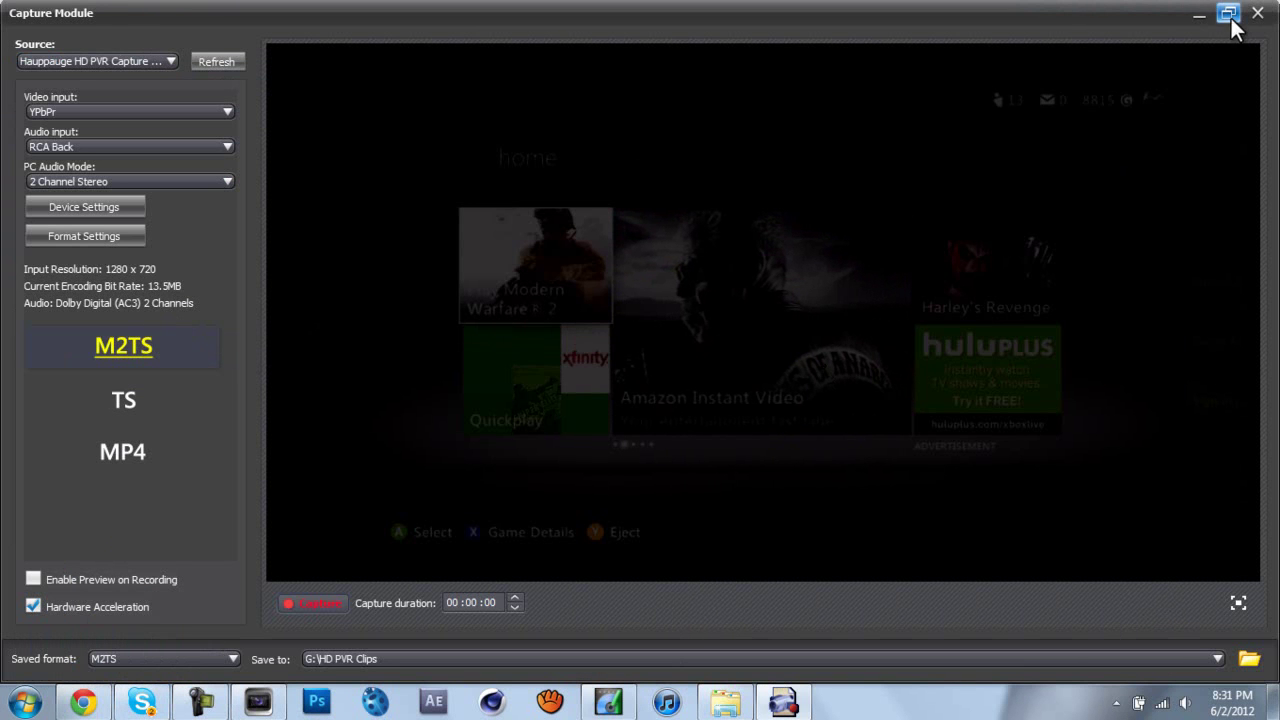
{"action": "left_click_drag", "start_coordinate": [85, 24], "coordinate": [405, 10]}
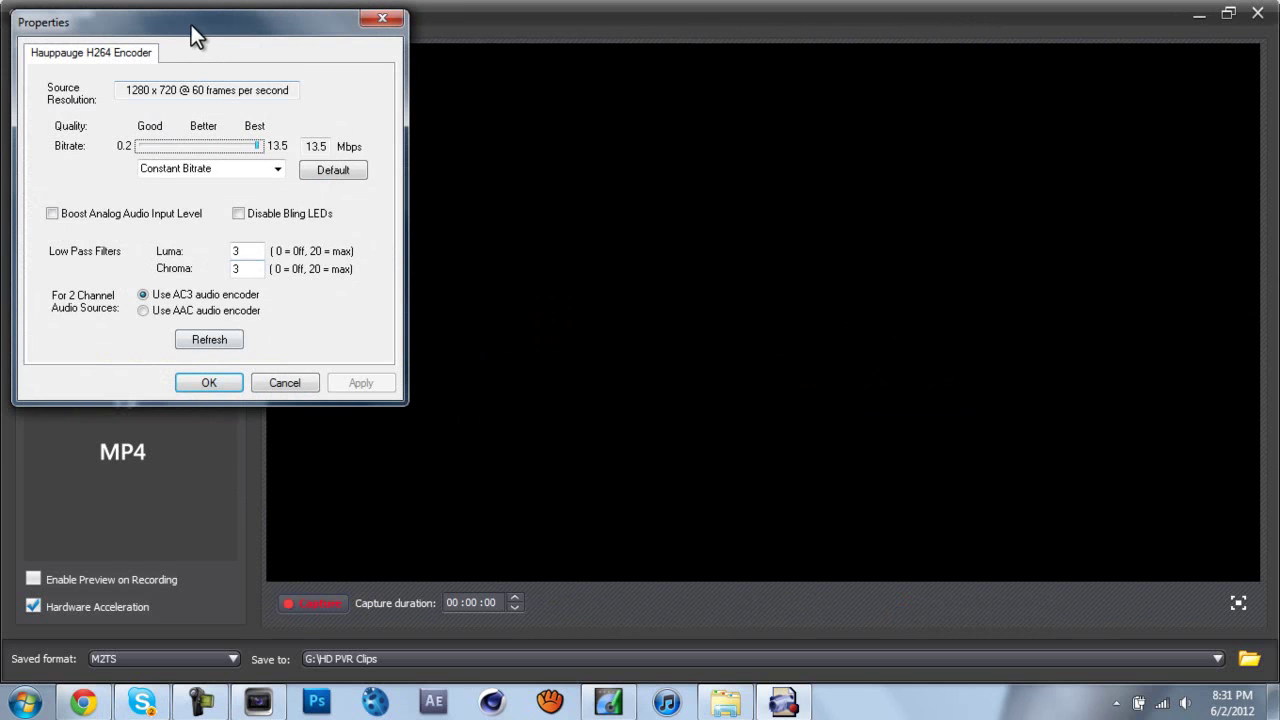
{"action": "left_click_drag", "start_coordinate": [194, 29], "coordinate": [388, 196]}
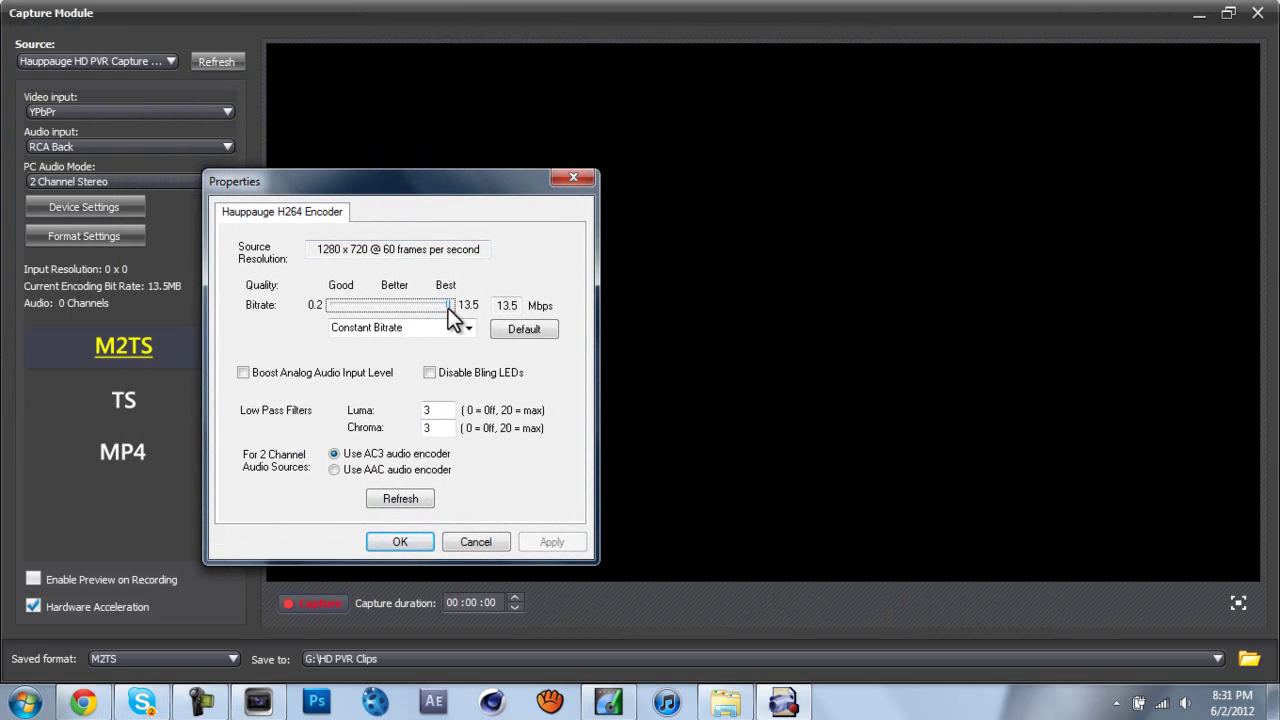
{"action": "left_click_drag", "start_coordinate": [519, 308], "coordinate": [496, 310]}
{"action": "left_click", "coordinate": [400, 542]}
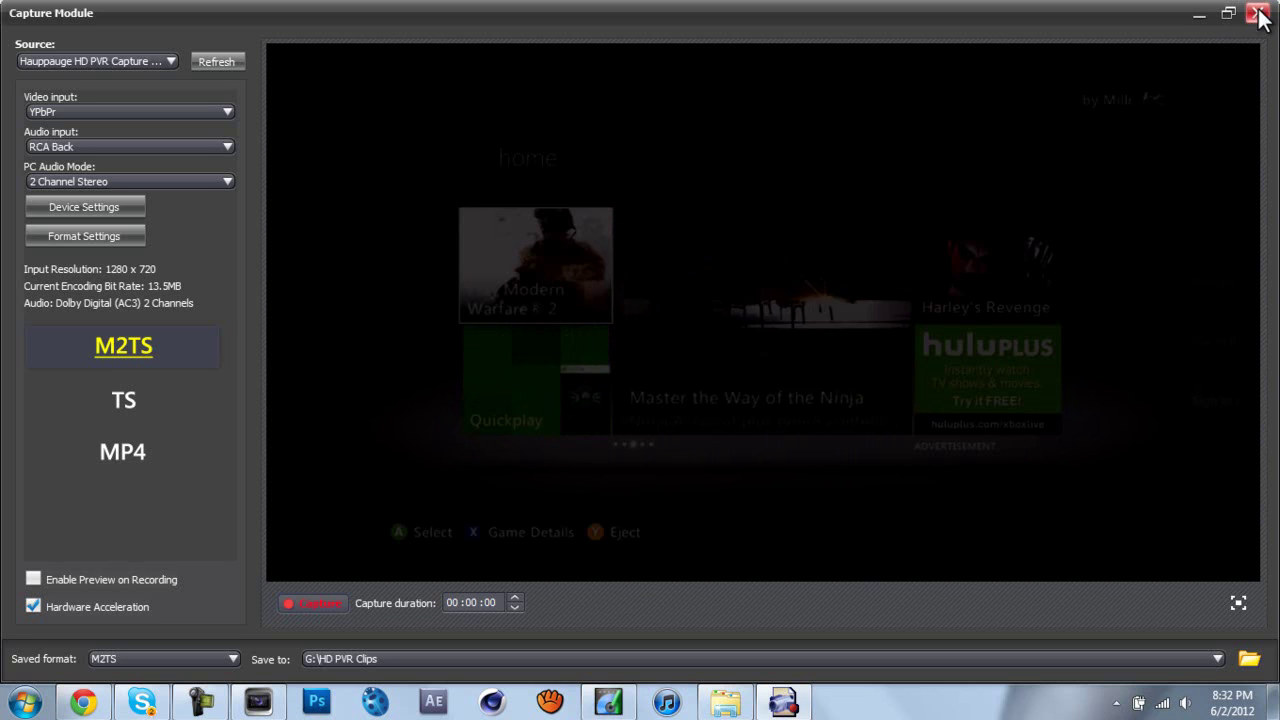
- Close ArcSoft TotalMedia Extreme and return to Vegas Pro to check the render
{"action": "left_click", "coordinate": [1258, 13]}
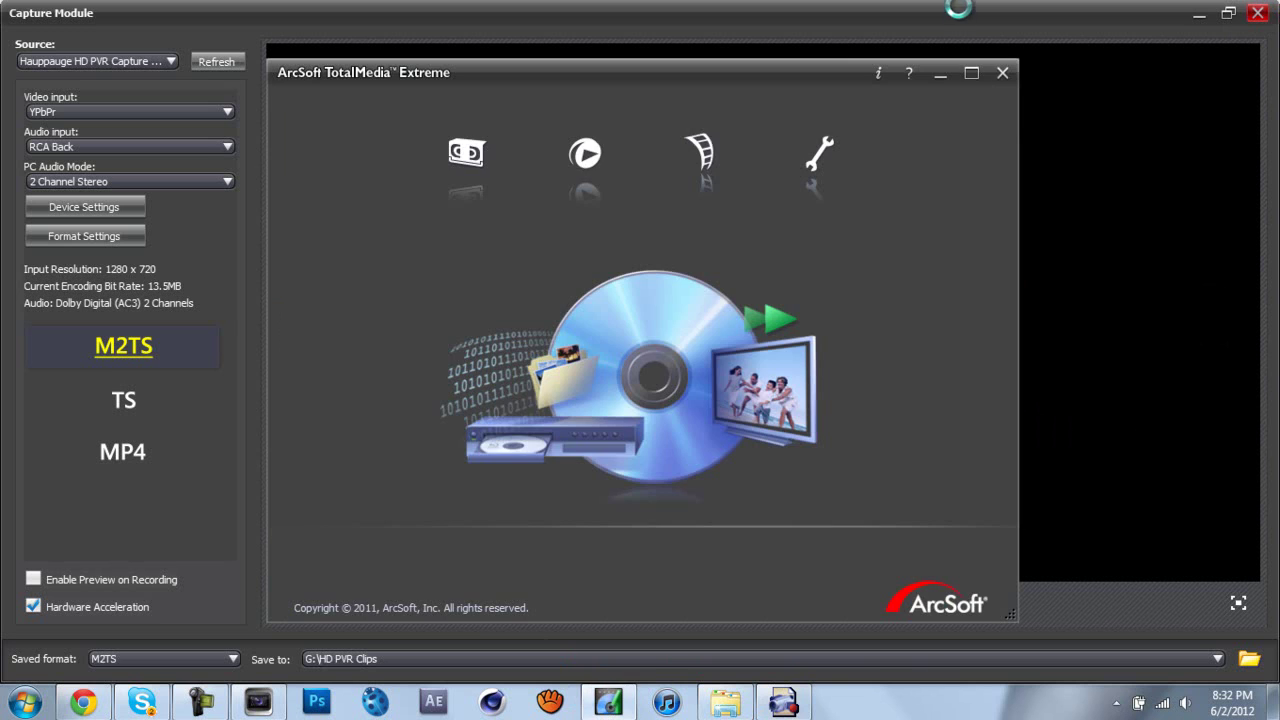
{"action": "left_click", "coordinate": [1002, 72]}
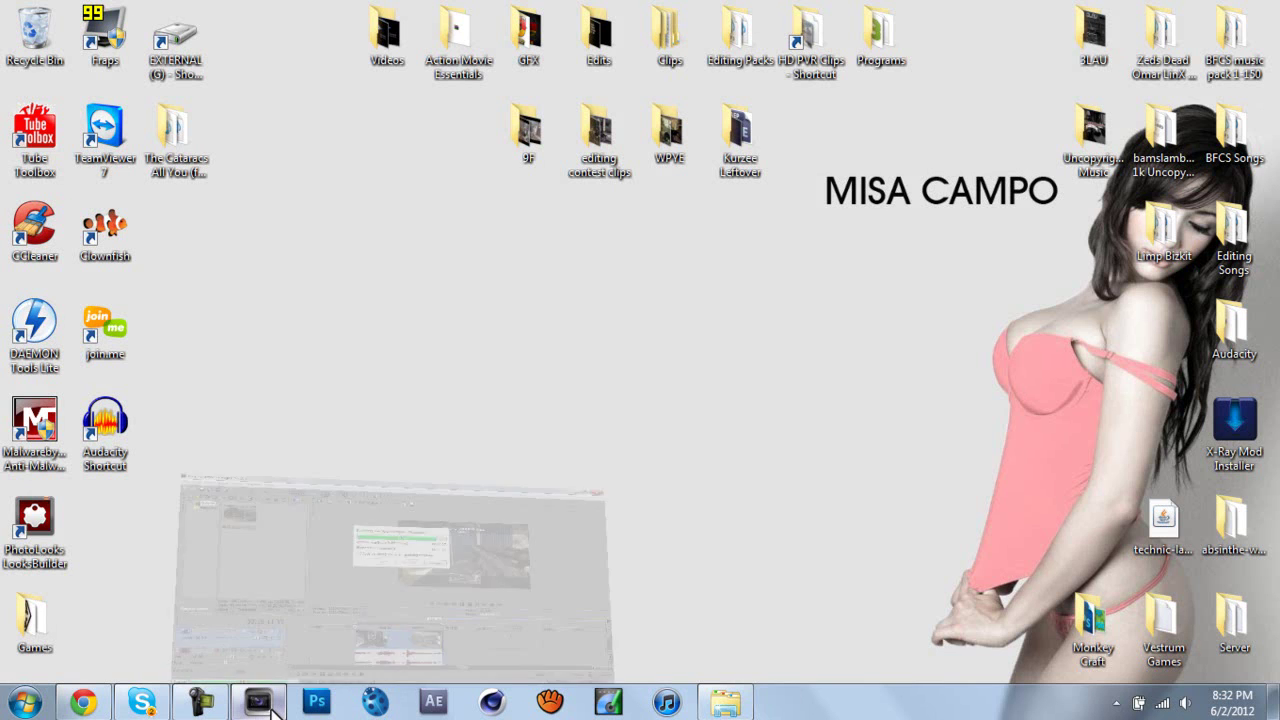
{"action": "left_click", "coordinate": [262, 703]}
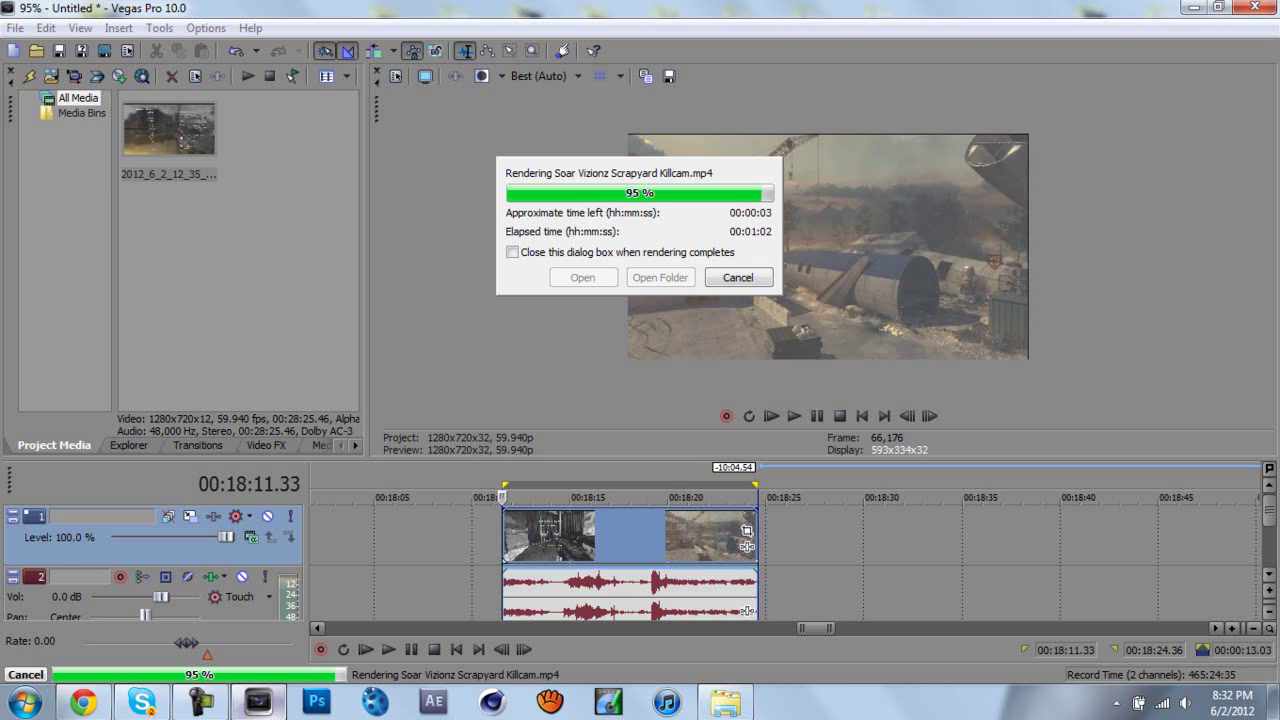
- Glance at two Skype chat conversations, then return to Vegas Pro
{"action": "left_click", "coordinate": [146, 705]}
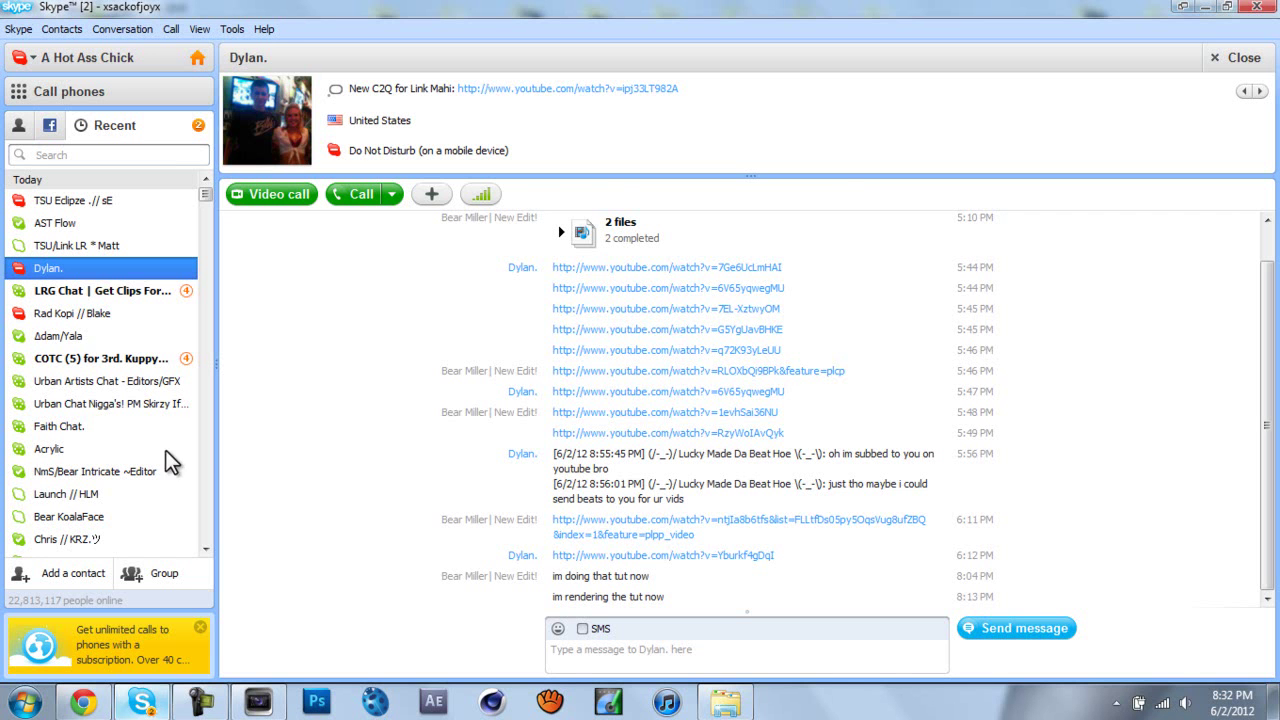
{"action": "left_click", "coordinate": [144, 295]}
{"action": "left_click", "coordinate": [146, 378]}
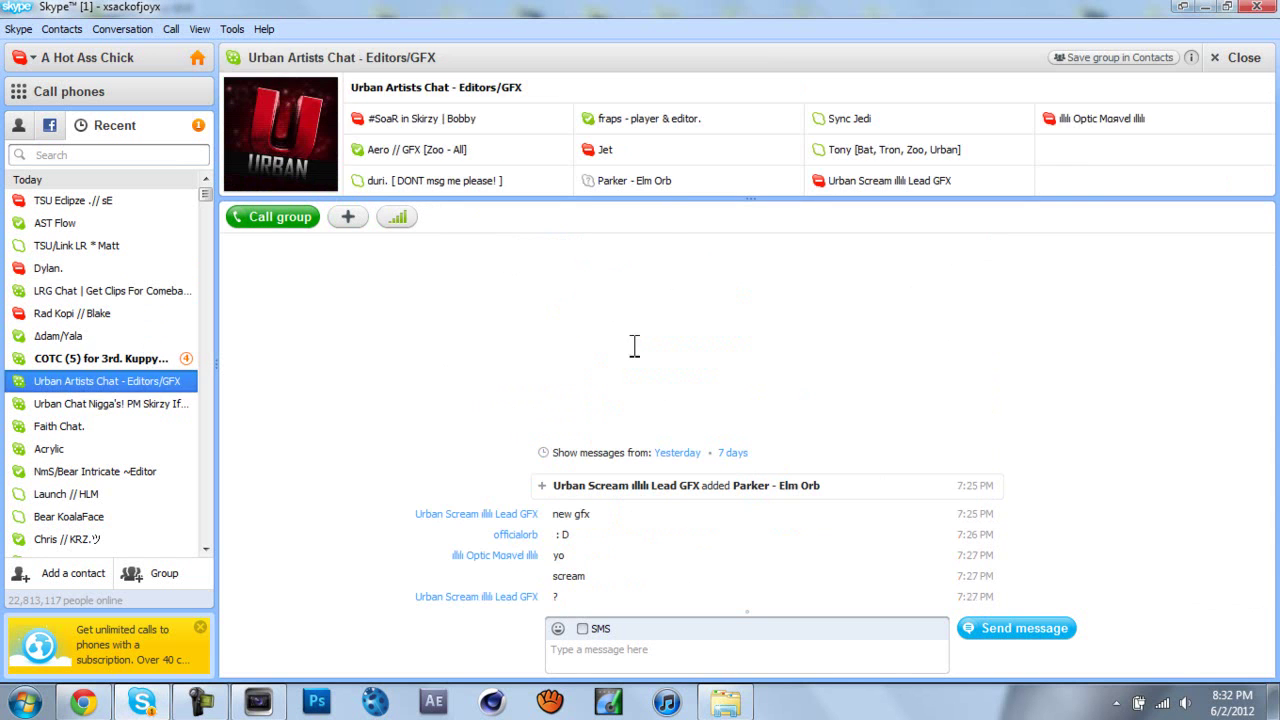
{"action": "left_click", "coordinate": [1256, 6]}
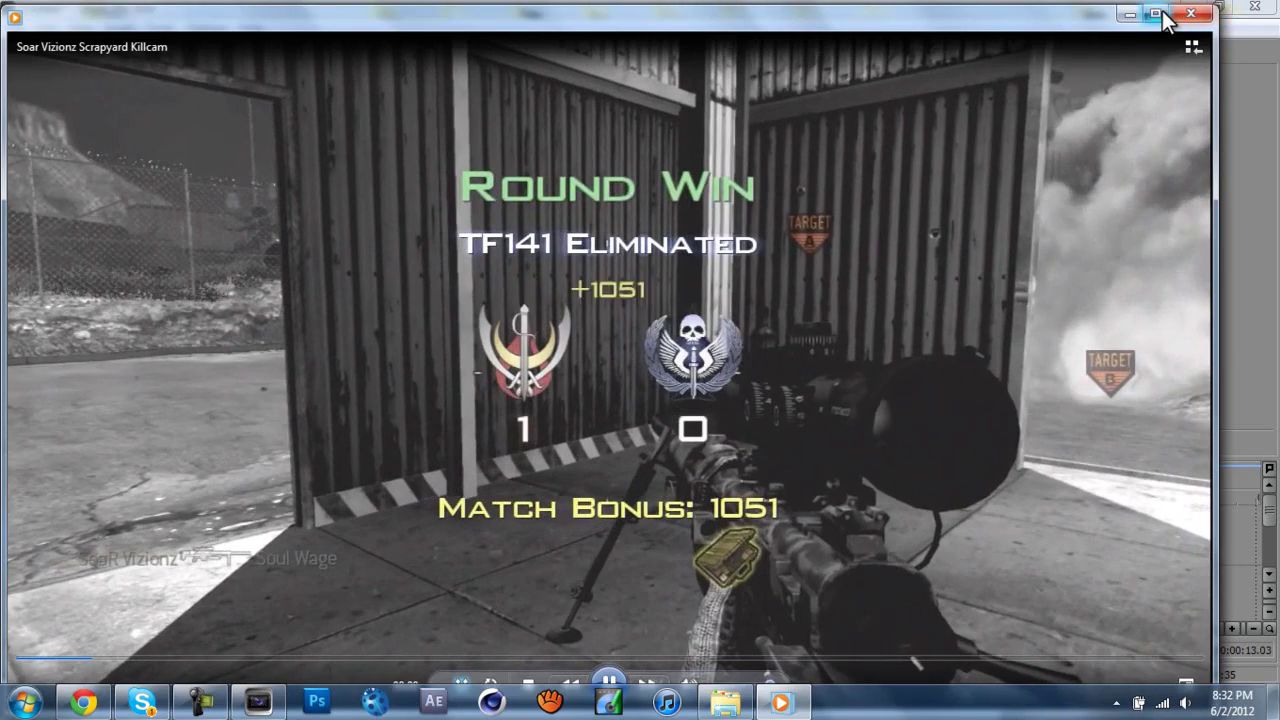
- Maximize Windows Media Player to watch the rendered Soar Vizionz Scrapyard Killcam full-window
{"action": "left_click", "coordinate": [1157, 13]}
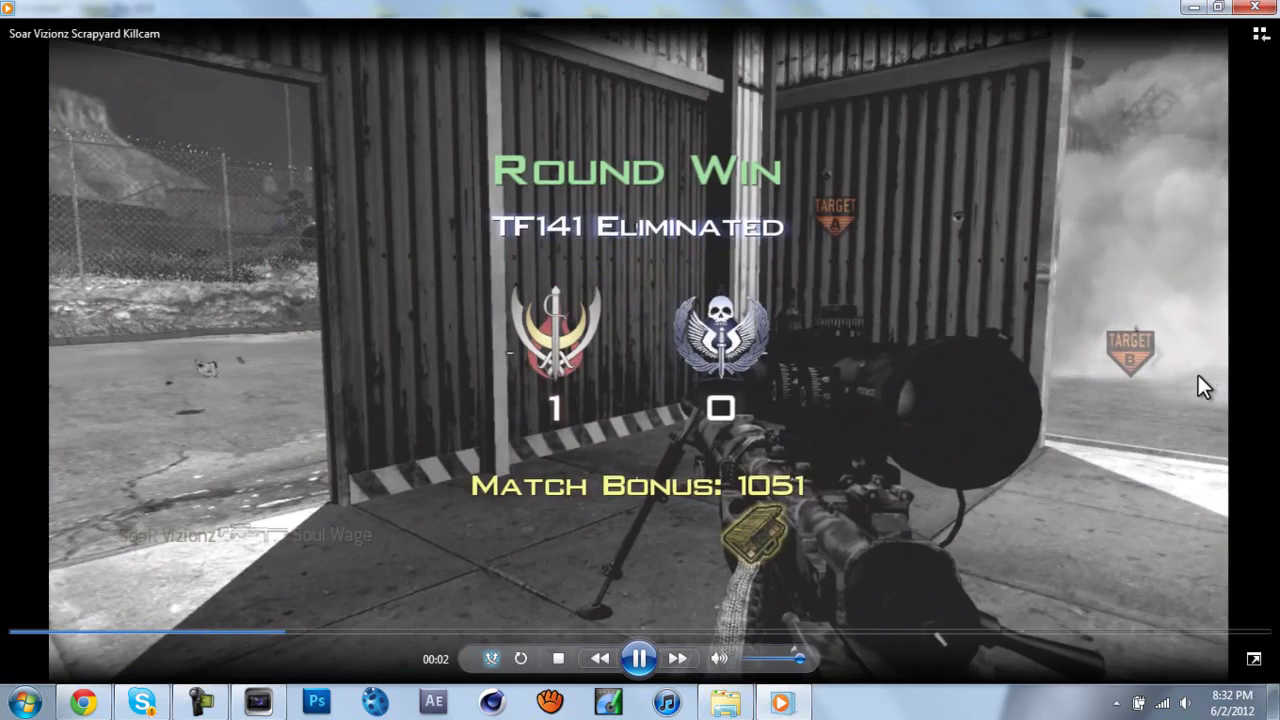